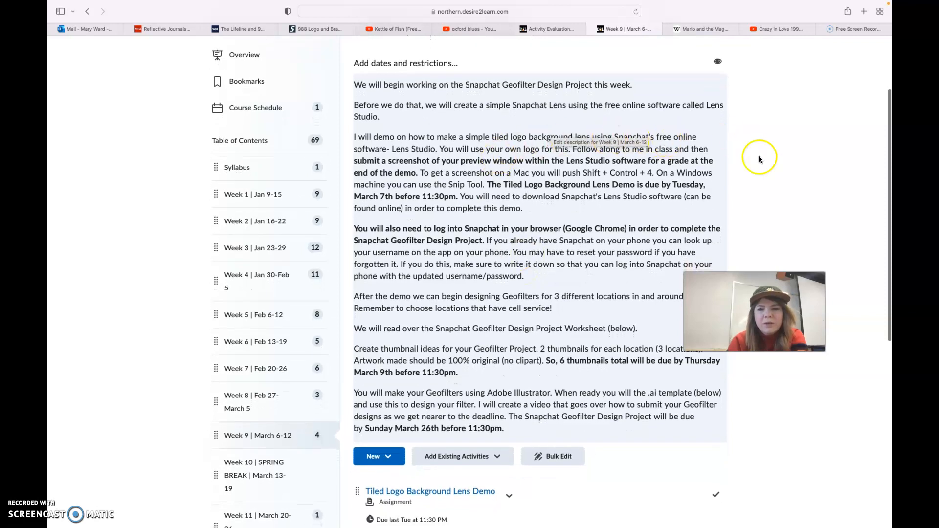
# Step: Read through the Week 9 Snapchat project instructions and minimize the browser window to reveal the desktop
pyautogui.scroll(-3, 760, 159)
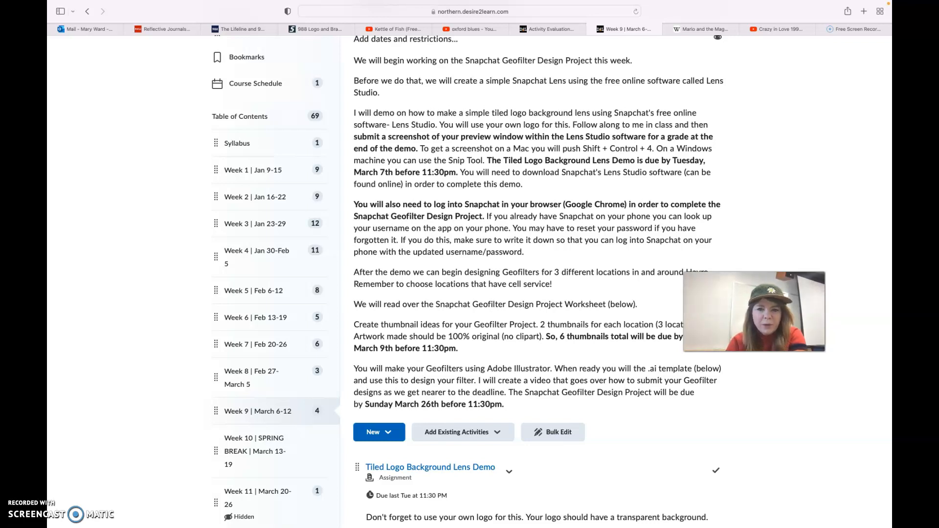
pyautogui.scroll(-1, 538, 279)
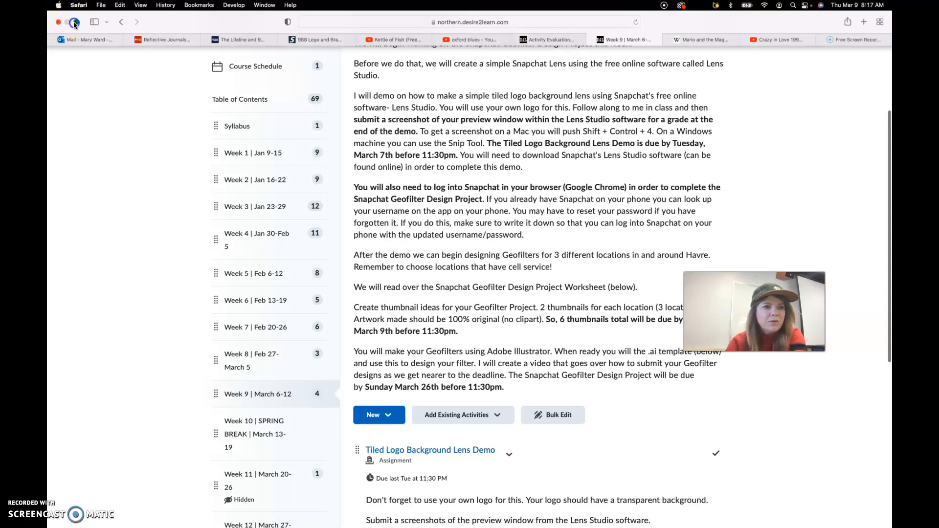
pyautogui.click(74, 23)
pyautogui.click(125, 42)
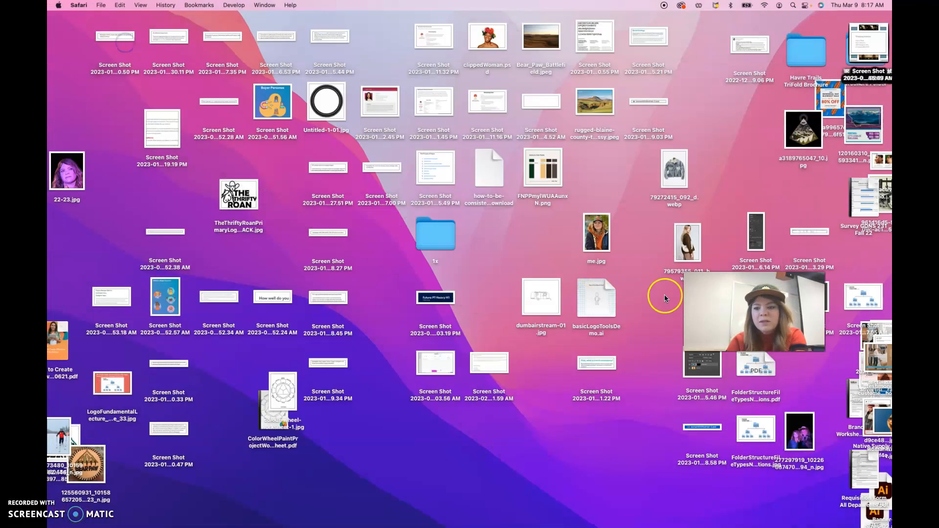
# Step: Launch Lens Studio from the Applications folder and postpone the offered version update
pyautogui.moveTo(687, 522)
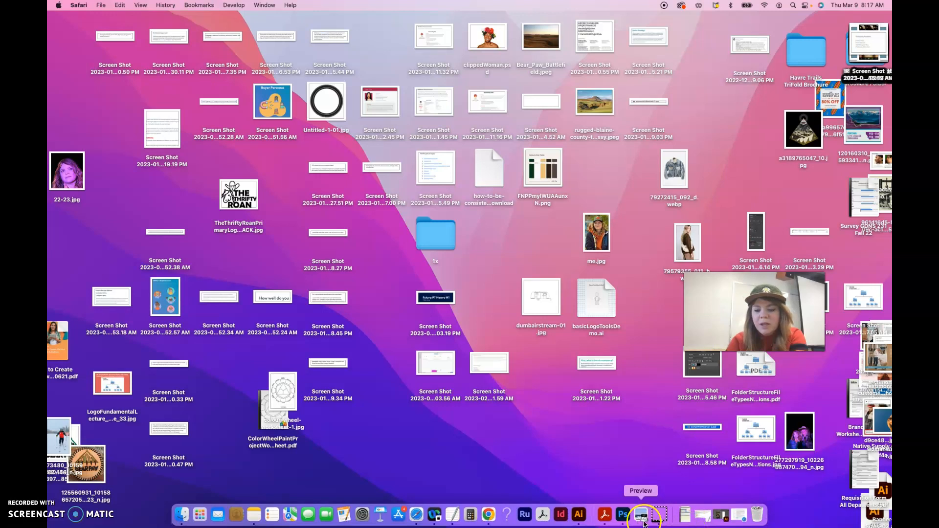
pyautogui.click(182, 516)
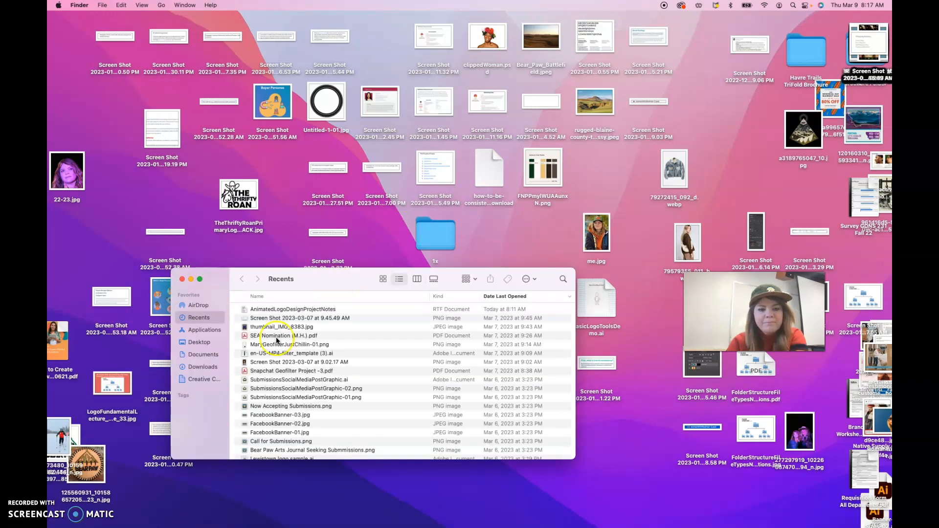
pyautogui.click(205, 331)
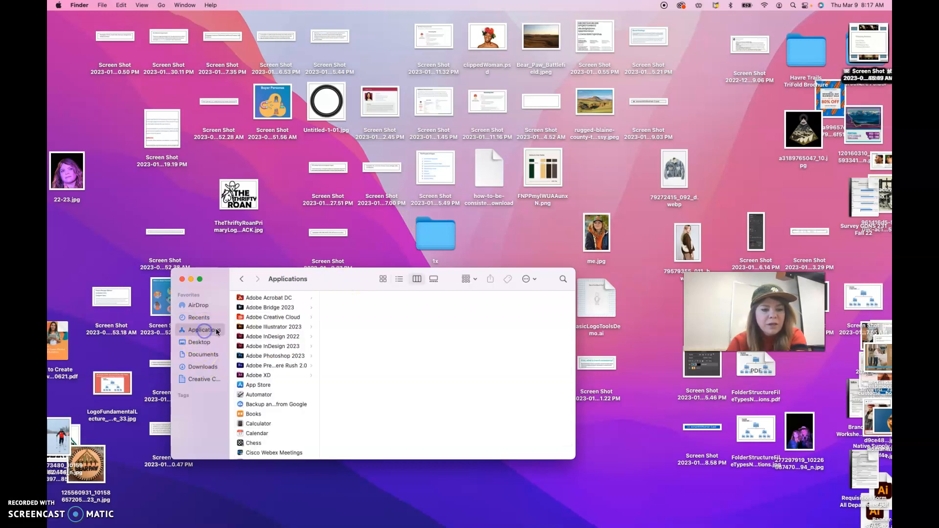
pyautogui.scroll(-8, 264, 387)
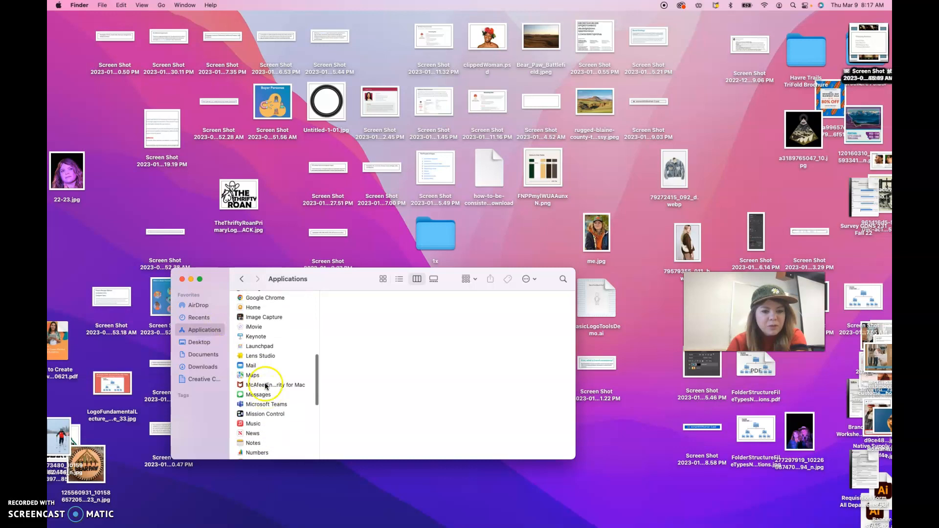
pyautogui.click(266, 359)
pyautogui.doubleClick(239, 360)
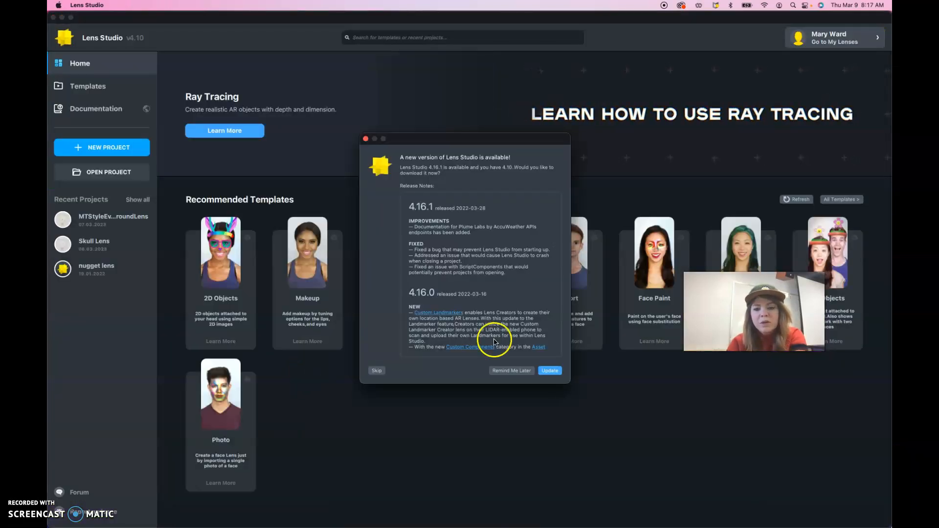
pyautogui.click(512, 371)
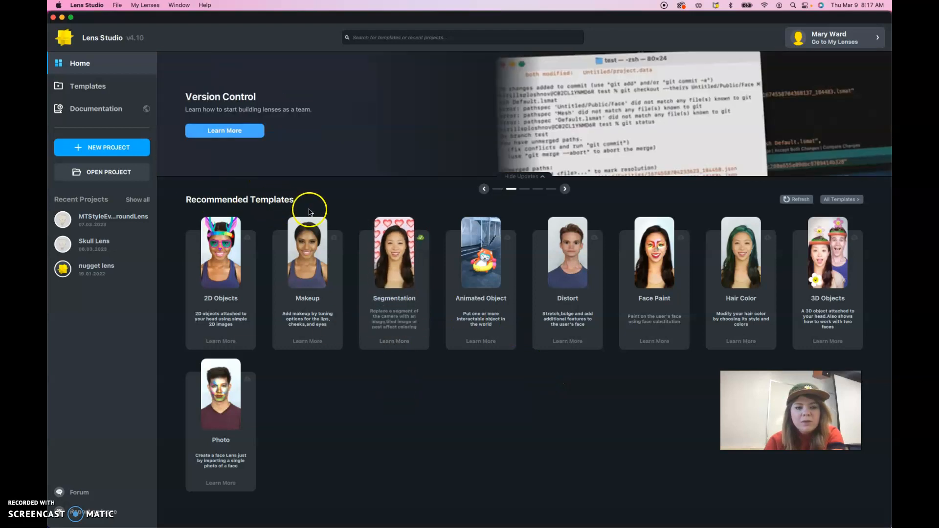
# Step: Create a project from the Segmentation template, choosing to overwrite it during project migration
pyautogui.click(395, 321)
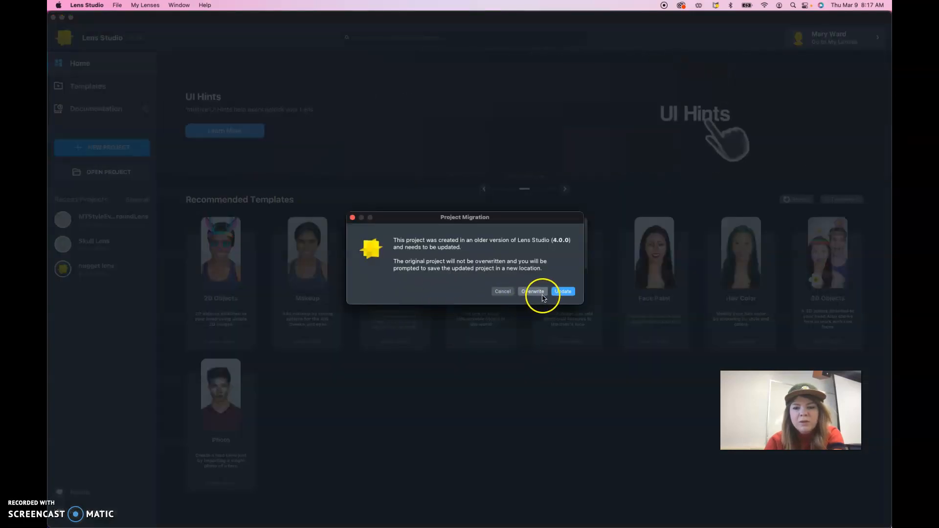
pyautogui.click(534, 292)
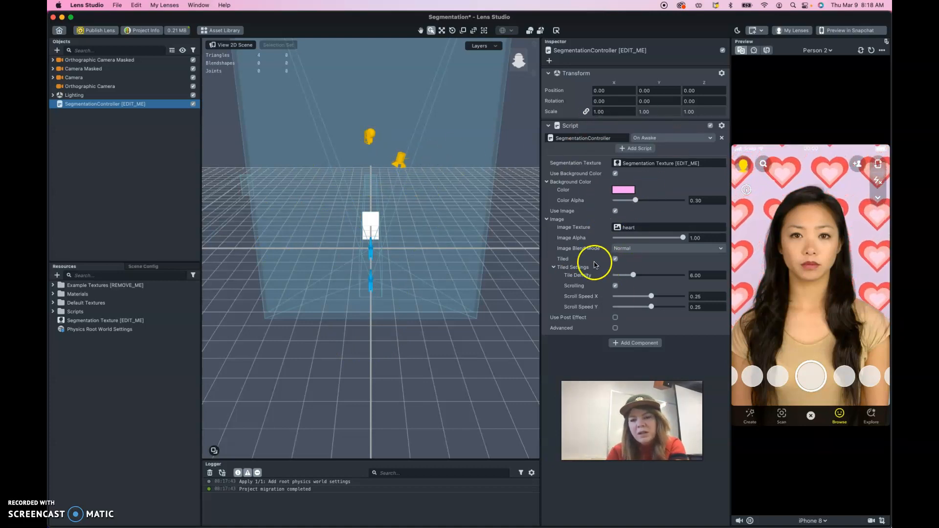
# Step: Examine the SegmentationController's settings by collapsing and expanding its Transform, Script, Background Color and Image sections
pyautogui.click(548, 182)
pyautogui.click(547, 200)
pyautogui.click(548, 199)
pyautogui.click(547, 200)
pyautogui.doubleClick(88, 104)
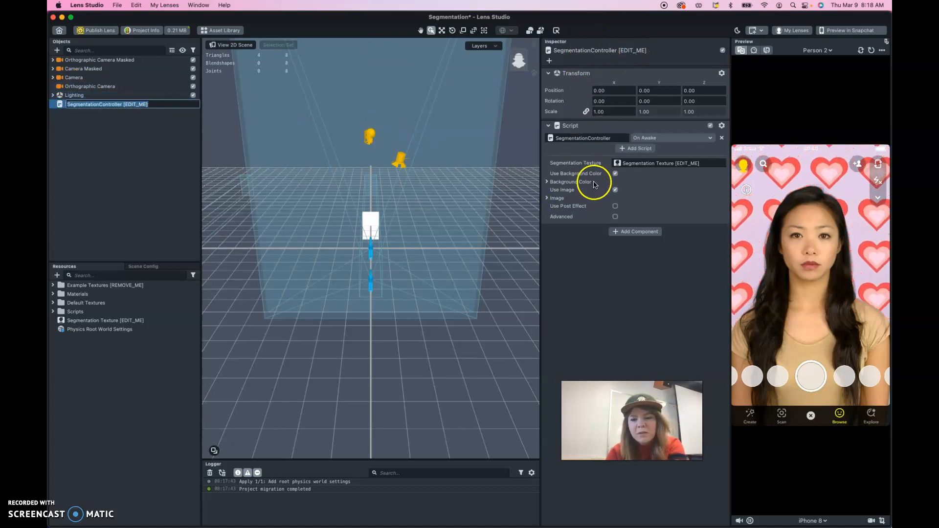
pyautogui.click(549, 73)
pyautogui.click(549, 73)
pyautogui.click(549, 74)
pyautogui.click(549, 86)
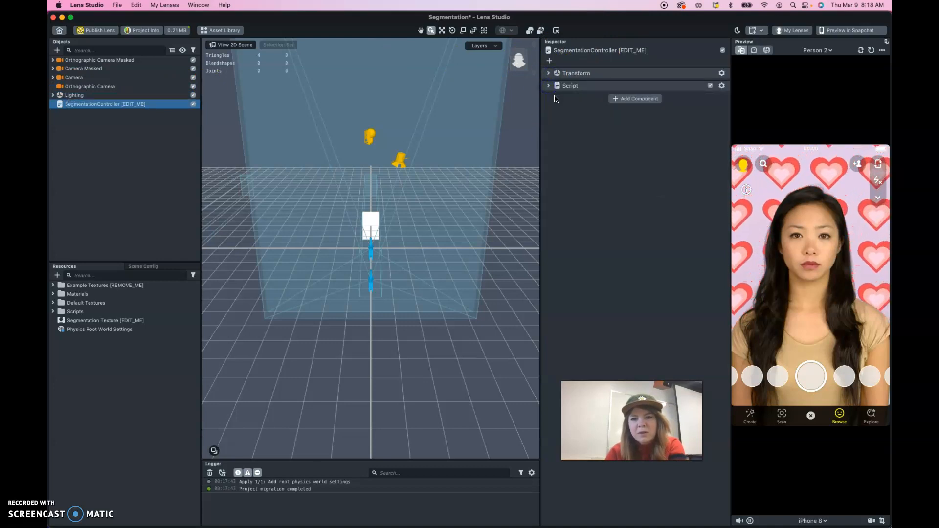
pyautogui.click(550, 87)
pyautogui.click(549, 73)
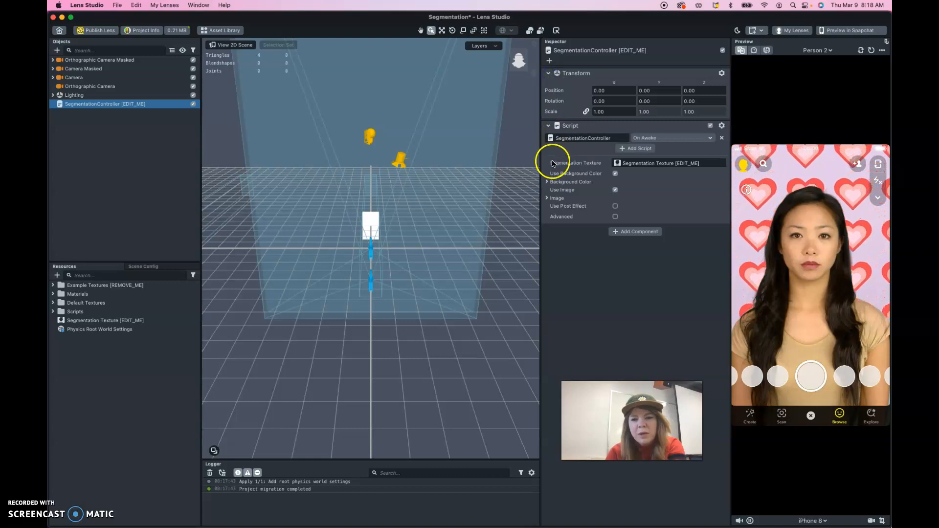
pyautogui.click(547, 182)
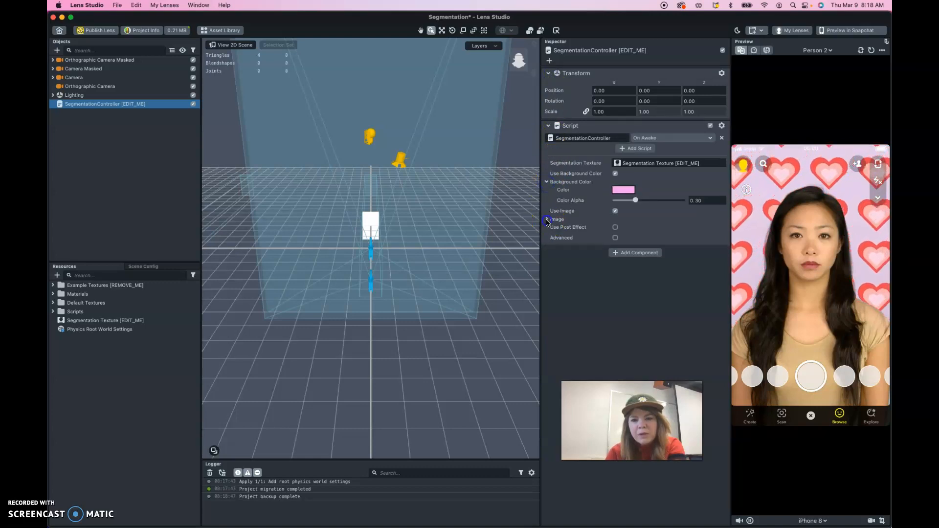
pyautogui.click(547, 219)
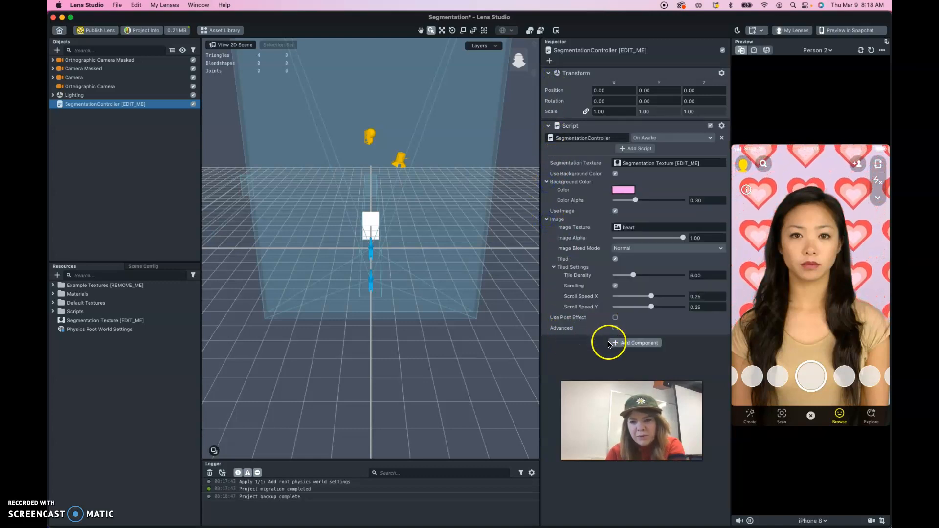
# Step: Set the segmentation background color to black
pyautogui.click(626, 190)
pyautogui.click(362, 295)
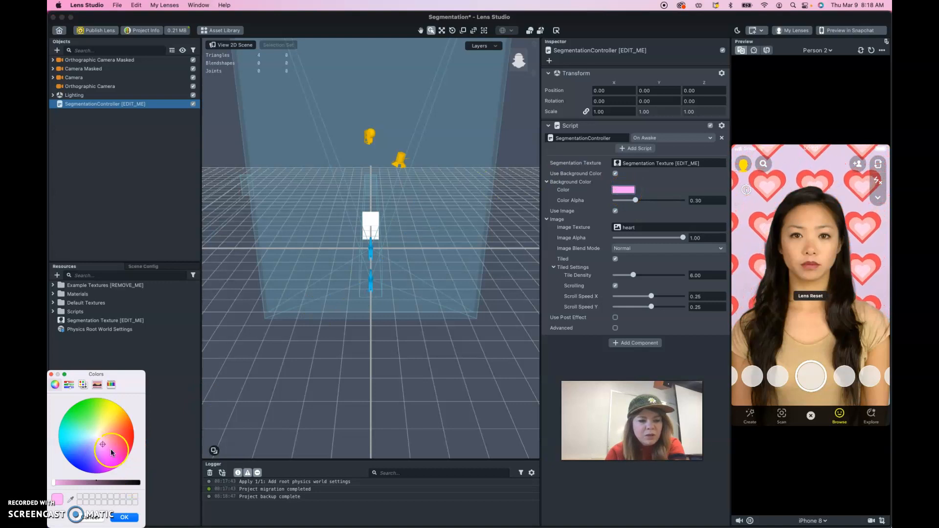
pyautogui.moveTo(137, 481); pyautogui.dragTo(138, 483)
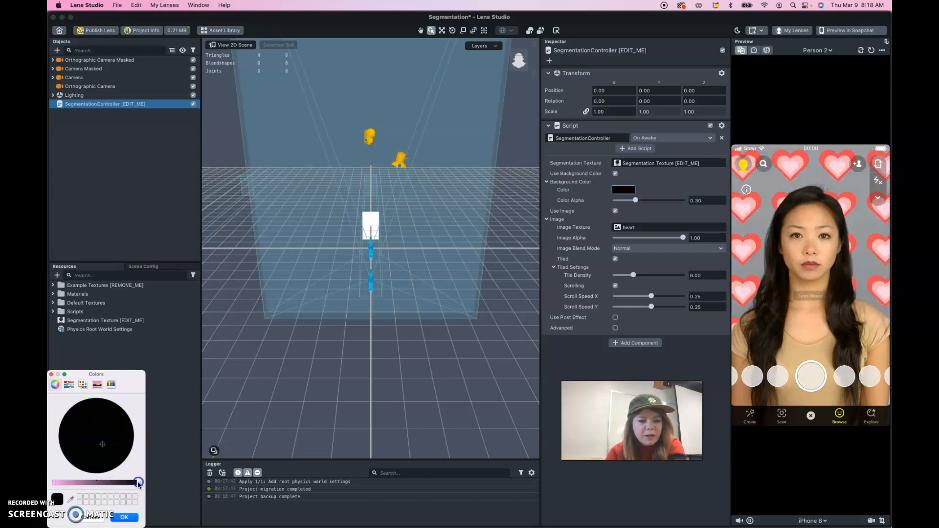
pyautogui.click(125, 517)
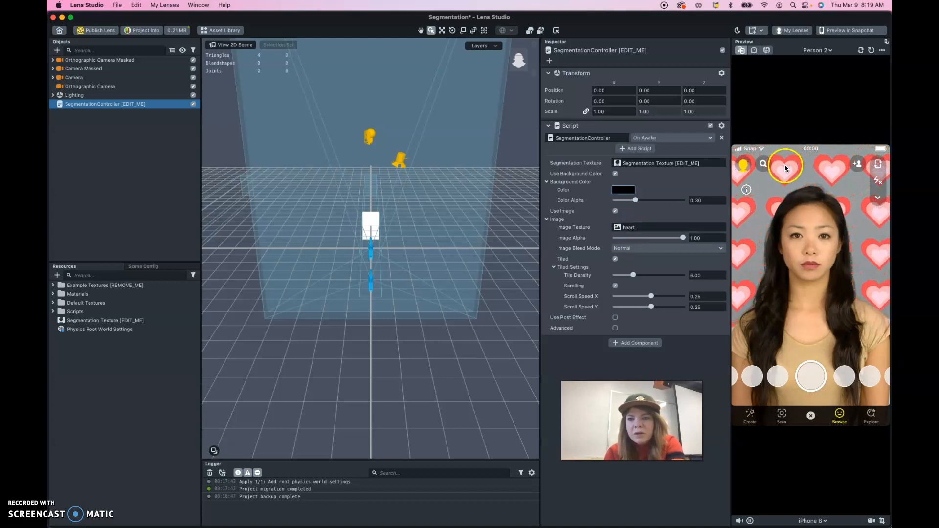
# Step: Import MTStyleEventsLogo.png from the 1x folder and assign it as the background's image texture
pyautogui.click(621, 227)
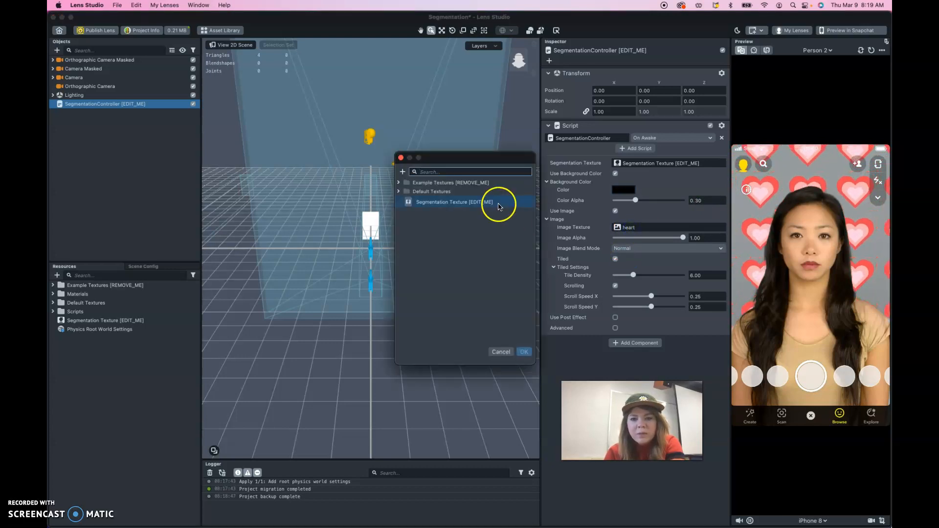
pyautogui.click(402, 172)
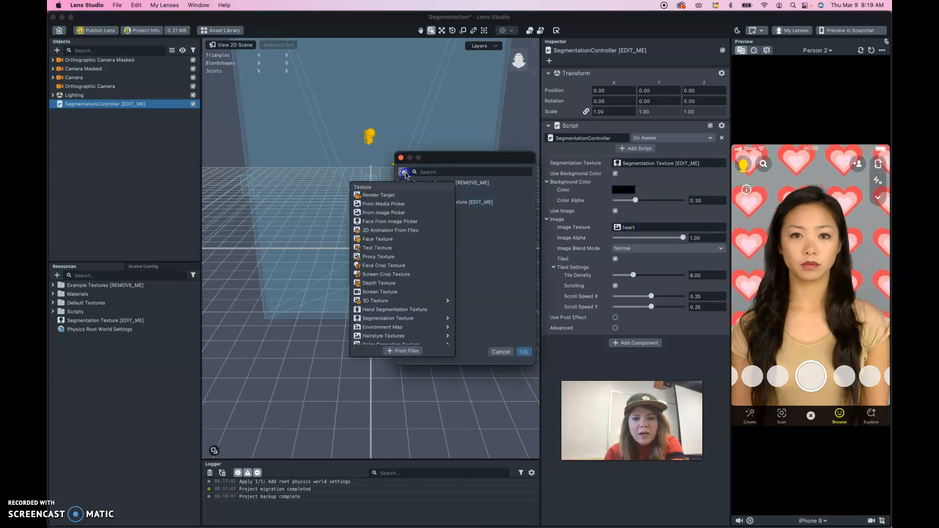
pyautogui.click(406, 352)
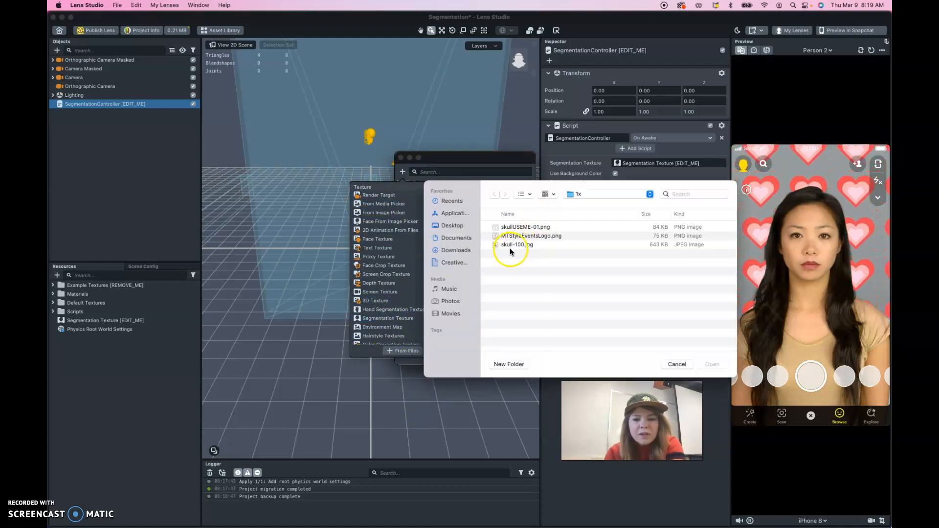
pyautogui.click(507, 245)
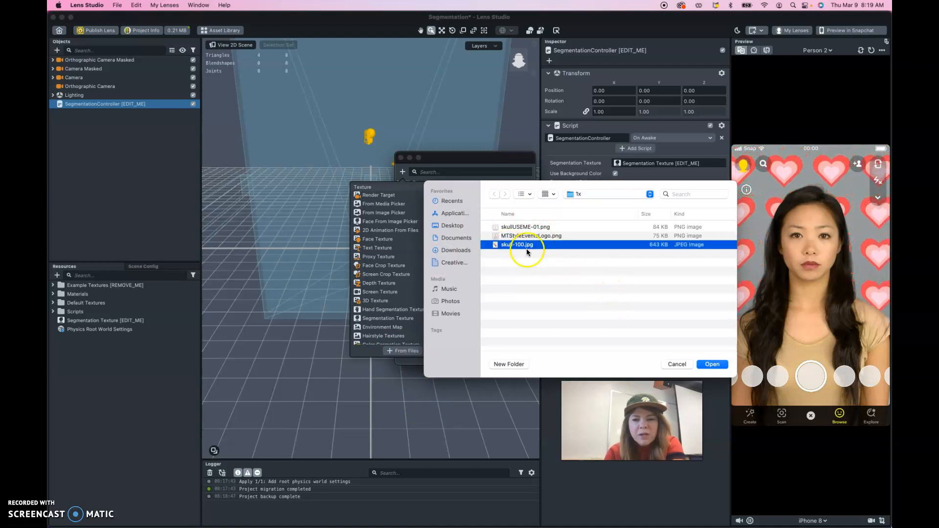
pyautogui.click(529, 239)
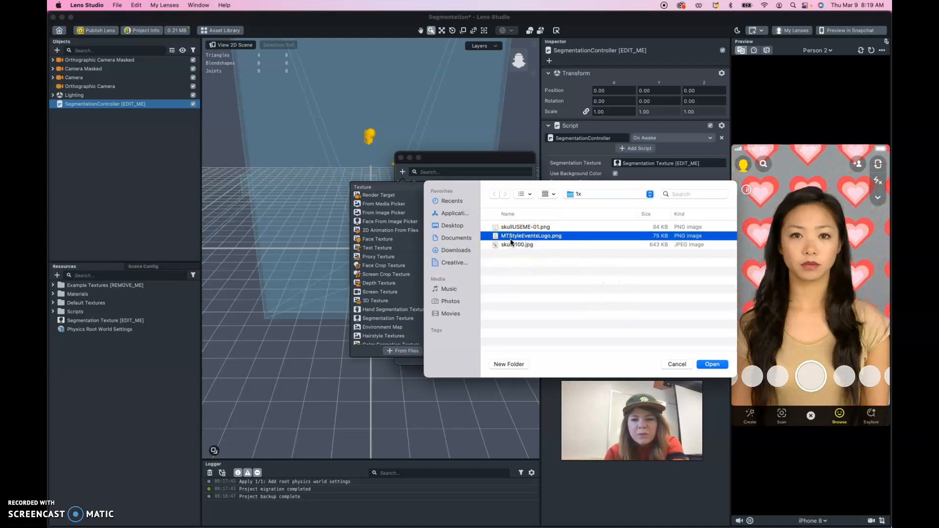
pyautogui.click(712, 364)
pyautogui.click(528, 356)
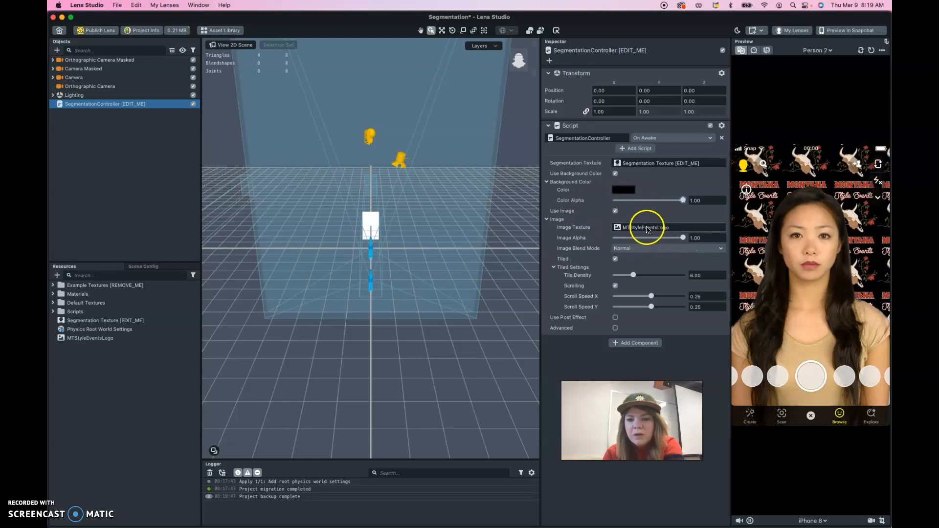
# Step: Keep the image blend mode at Normal and toggle the image's Tiled setting off and back on
pyautogui.click(626, 248)
pyautogui.click(634, 258)
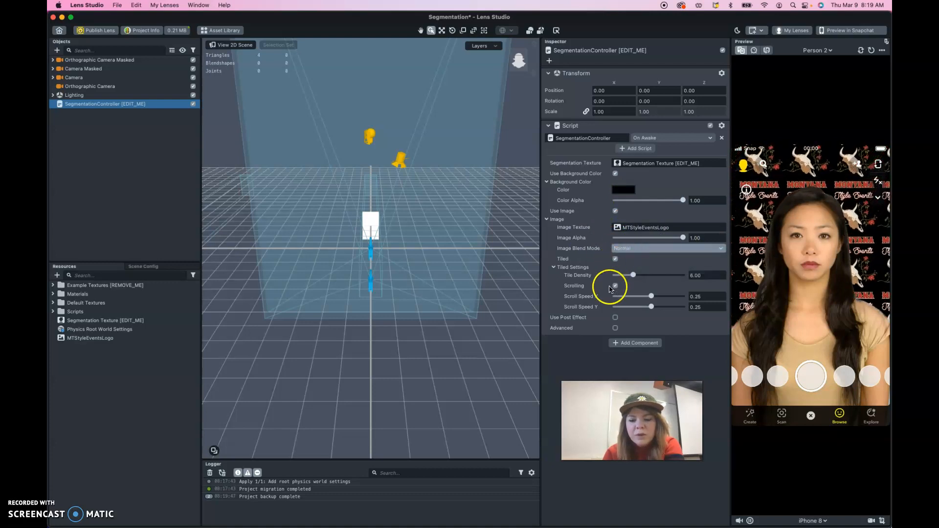
pyautogui.click(615, 260)
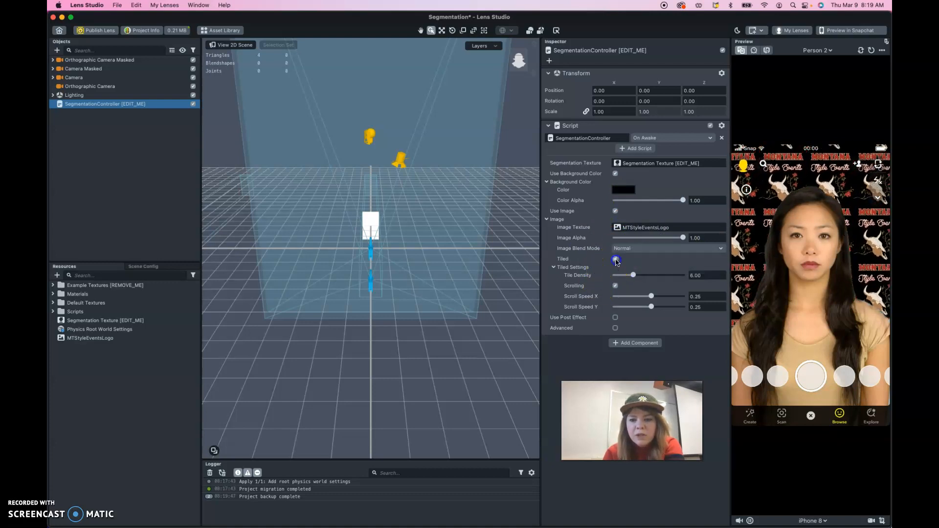
pyautogui.click(616, 260)
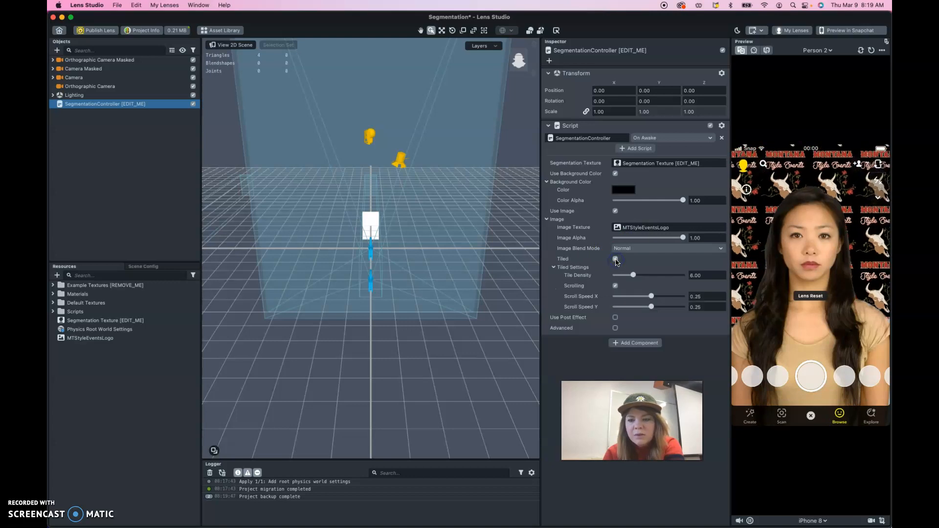
# Step: Set the tile density to 4.00 and capture a screenshot of the phone preview with the tiled logo background
pyautogui.moveTo(633, 275); pyautogui.dragTo(637, 277)
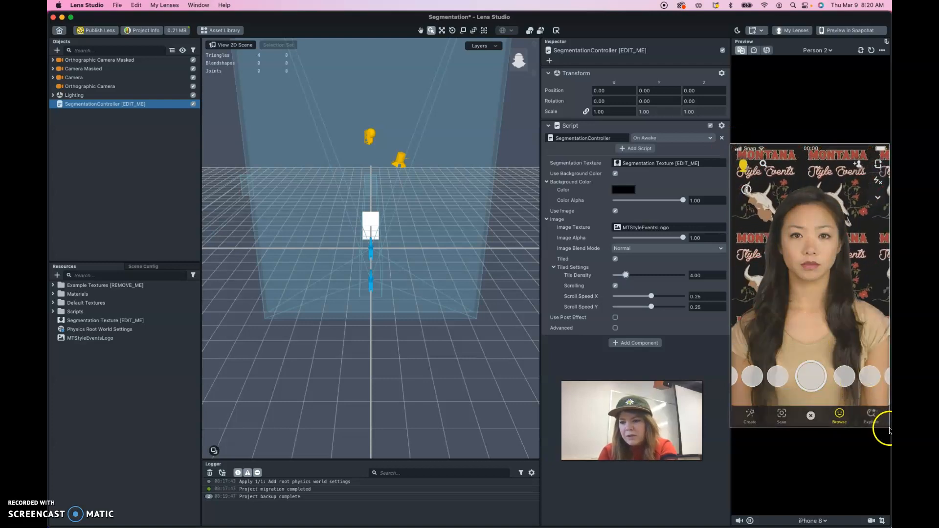
pyautogui.moveTo(890, 431); pyautogui.dragTo(889, 430)
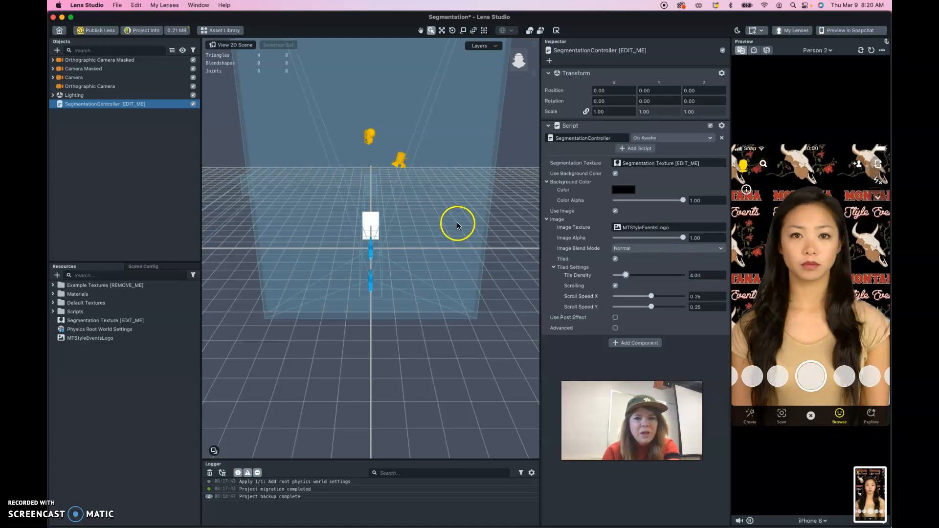
# Step: Name the lens "MT Style BG" in the project info and load skull-100.jpg as its icon
pyautogui.click(146, 30)
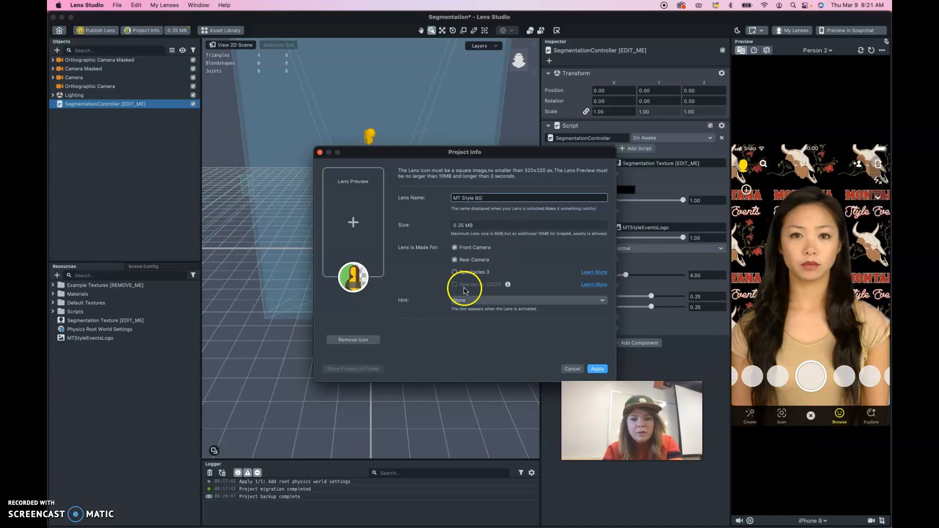
pyautogui.click(353, 277)
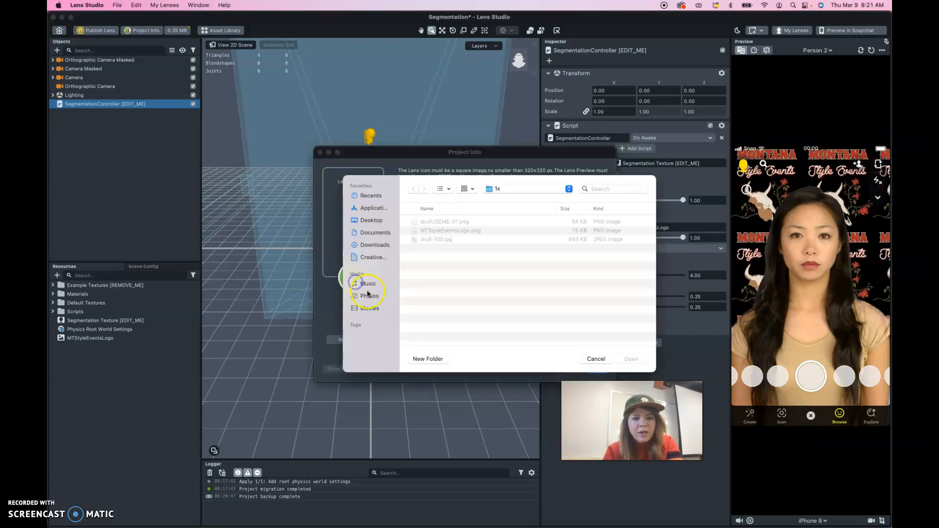
pyautogui.click(431, 239)
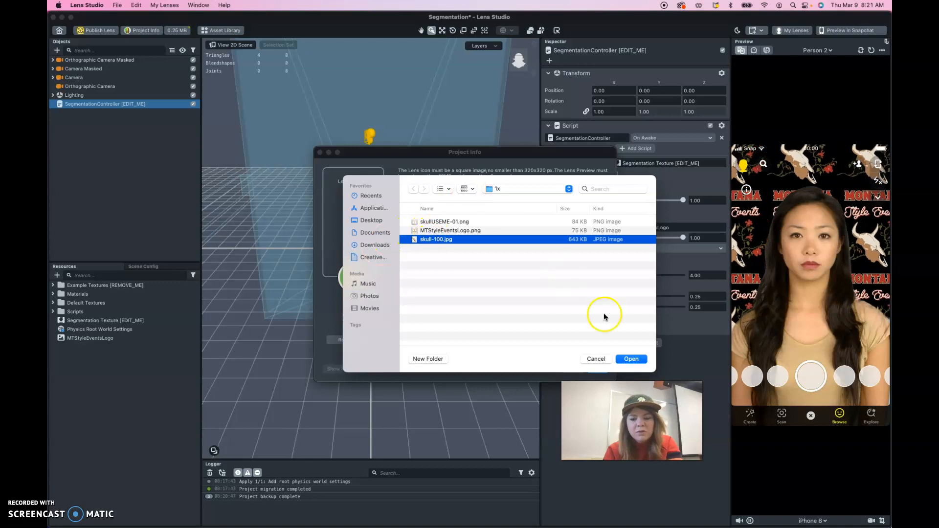
pyautogui.click(631, 360)
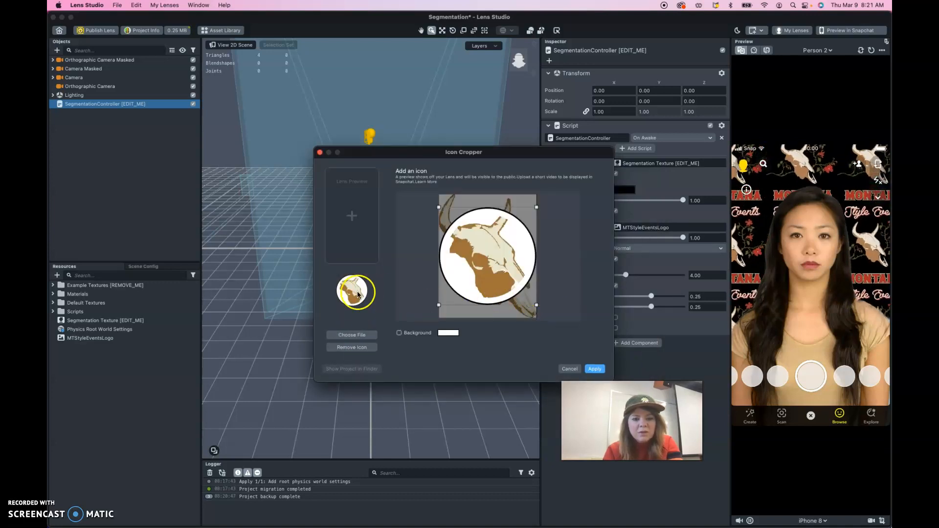
# Step: Replace the lens icon with skullUSEME-01.png and apply it
pyautogui.click(356, 336)
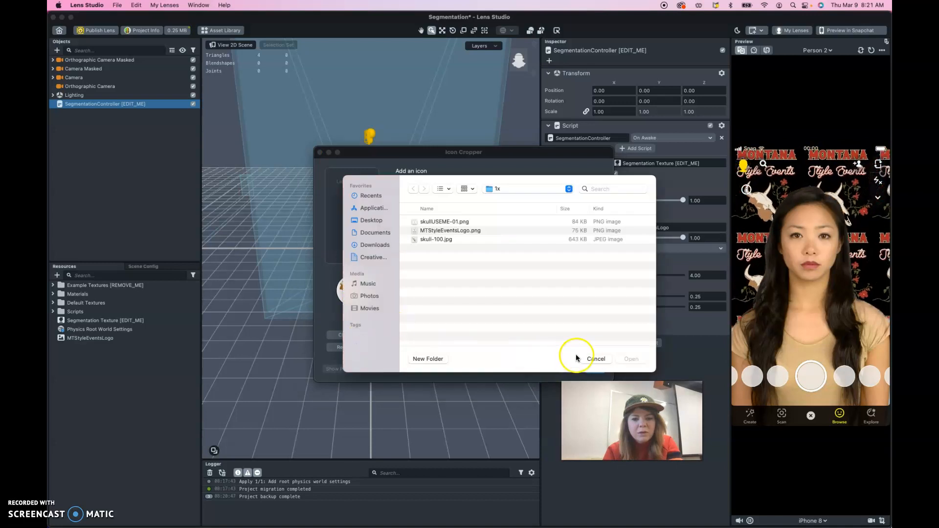
pyautogui.click(441, 222)
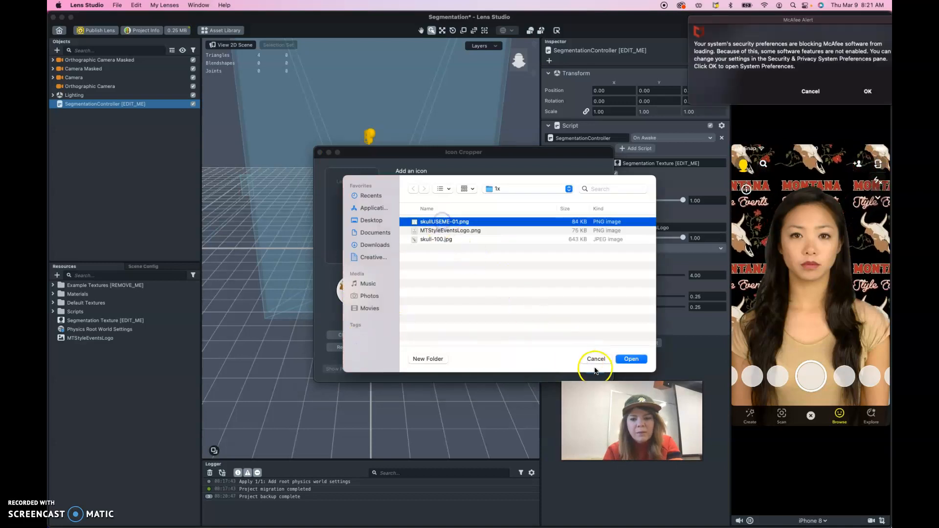
pyautogui.click(640, 361)
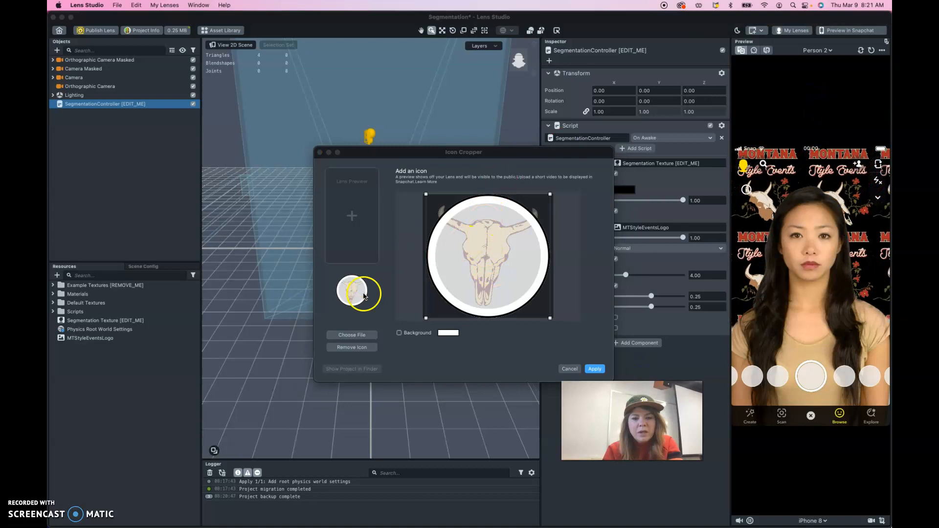
pyautogui.click(353, 219)
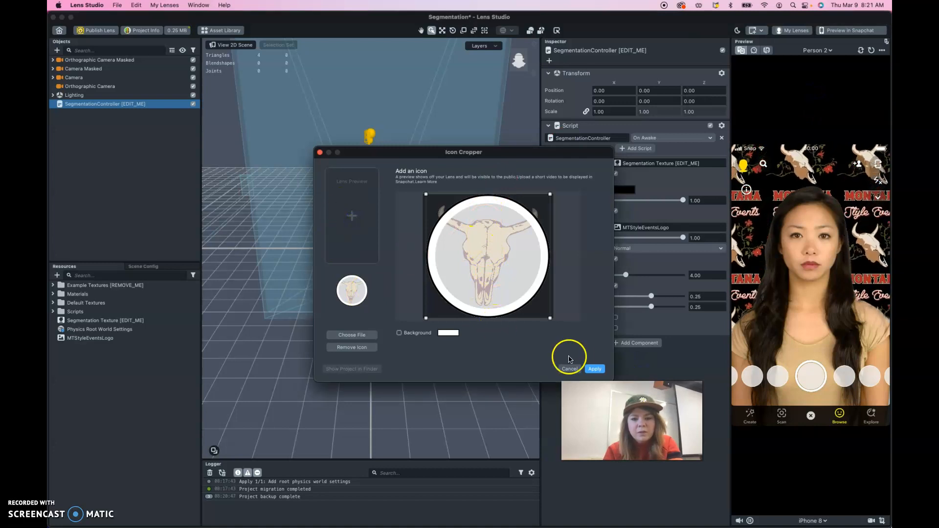
pyautogui.click(595, 369)
# Step: Choose the Raise Eyebrows clip as the lens preview and apply the project info
pyautogui.click(353, 224)
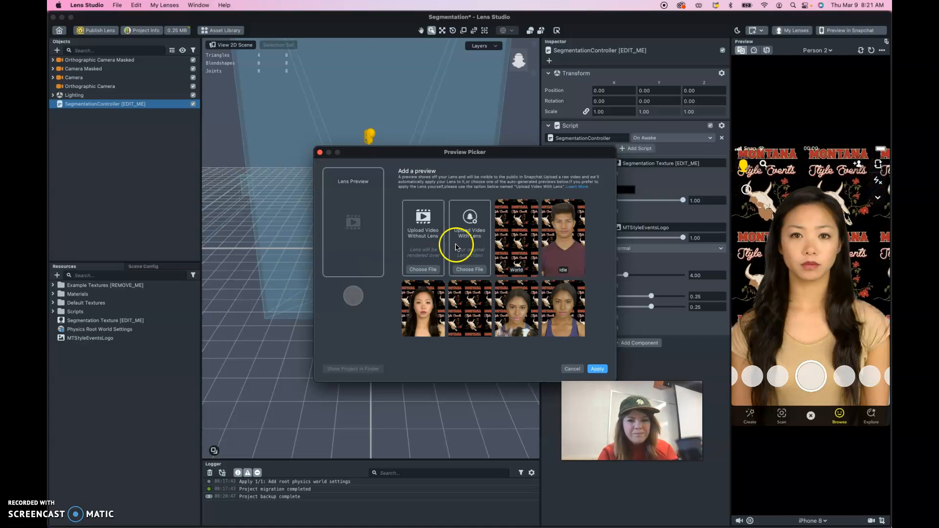
pyautogui.click(429, 318)
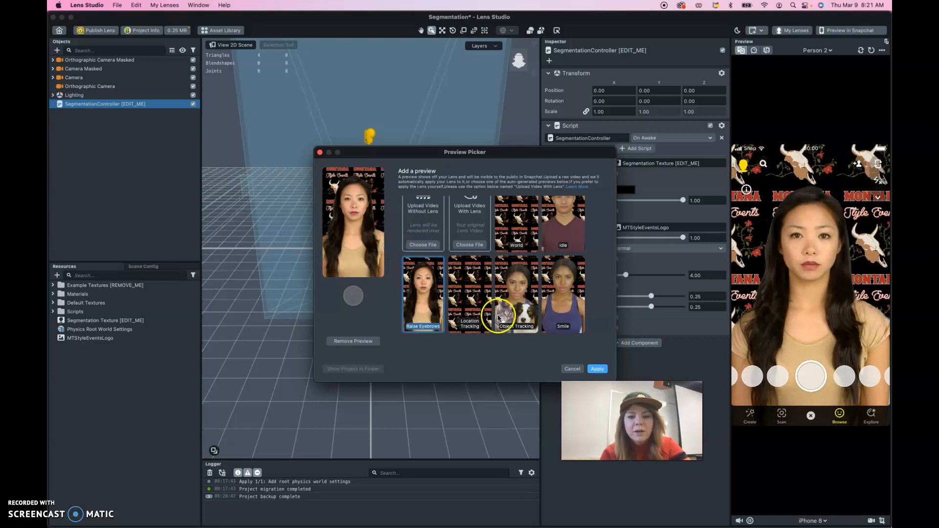
pyautogui.click(598, 369)
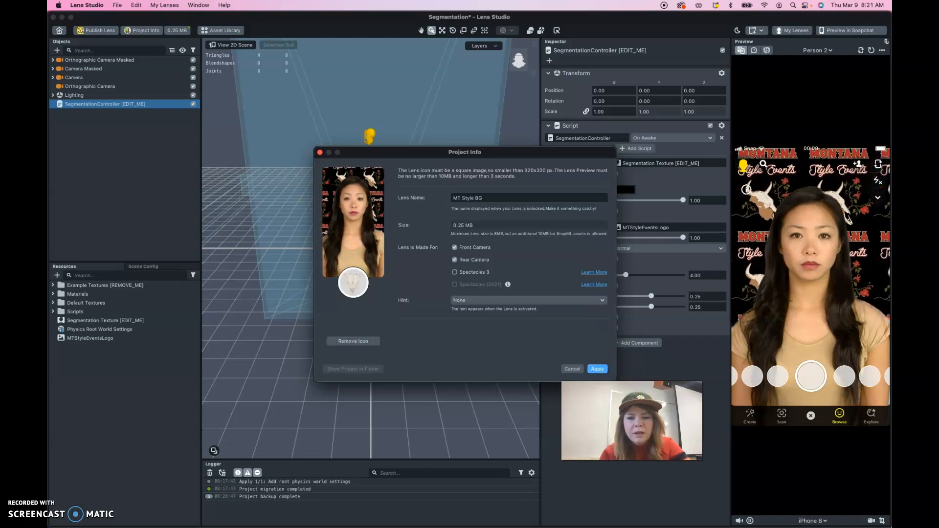
pyautogui.click(598, 369)
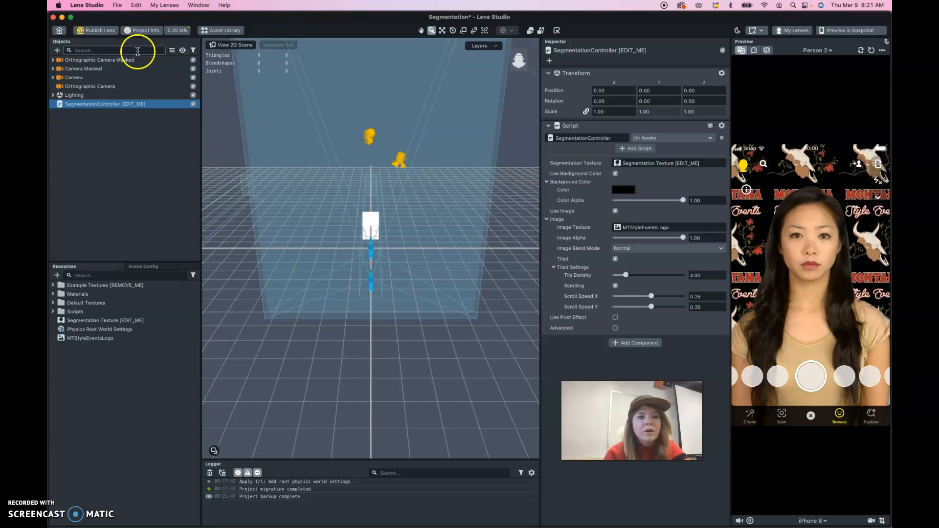
# Step: Publish the lens to Snapchat and dismiss the upload dialog
pyautogui.click(102, 31)
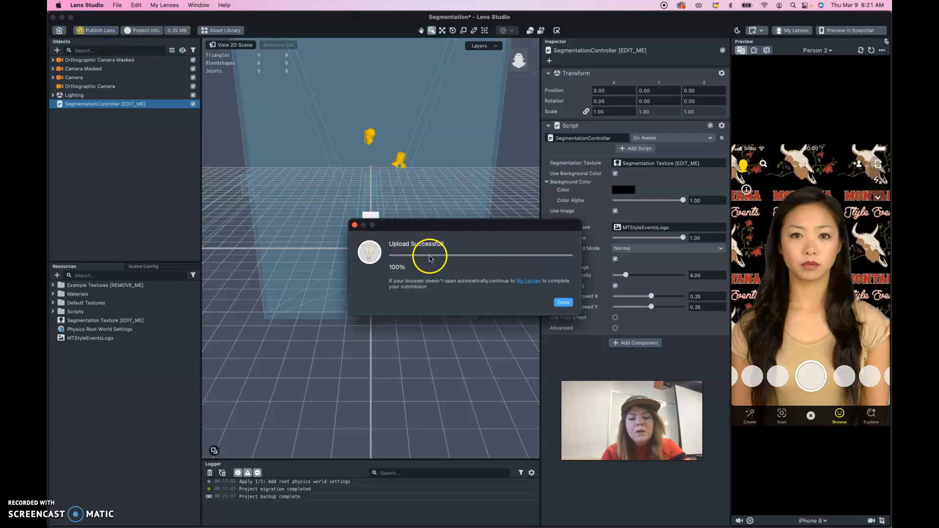
pyautogui.click(565, 304)
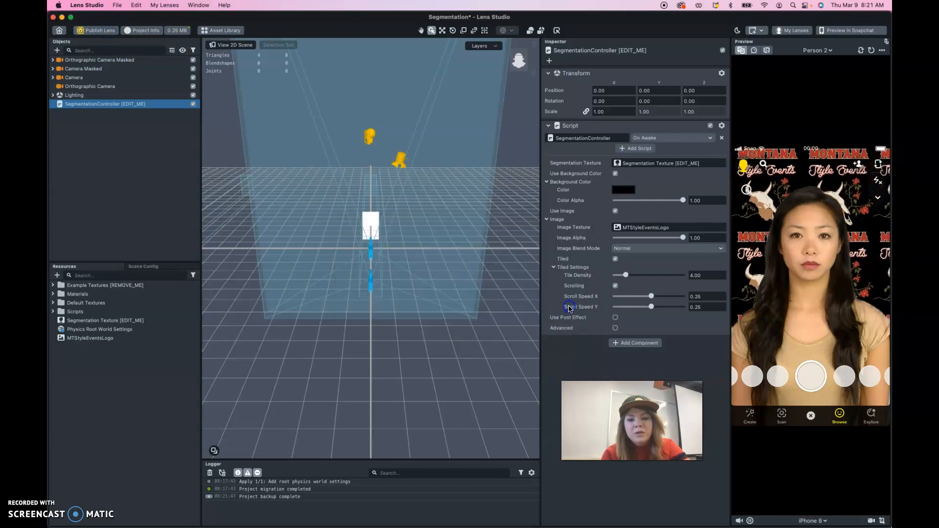
# Step: Switch to Google Chrome and open the Lenses page of snapchat.com
pyautogui.moveTo(540, 527)
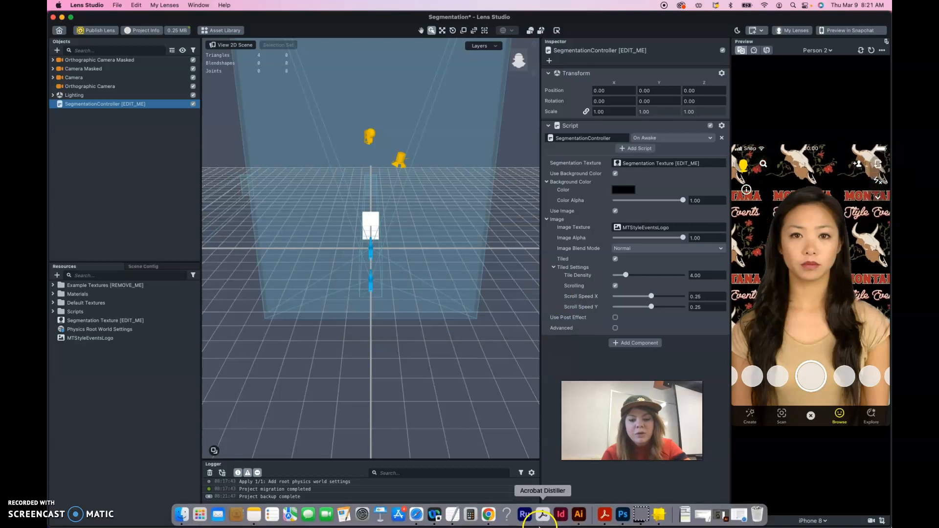
pyautogui.click(484, 501)
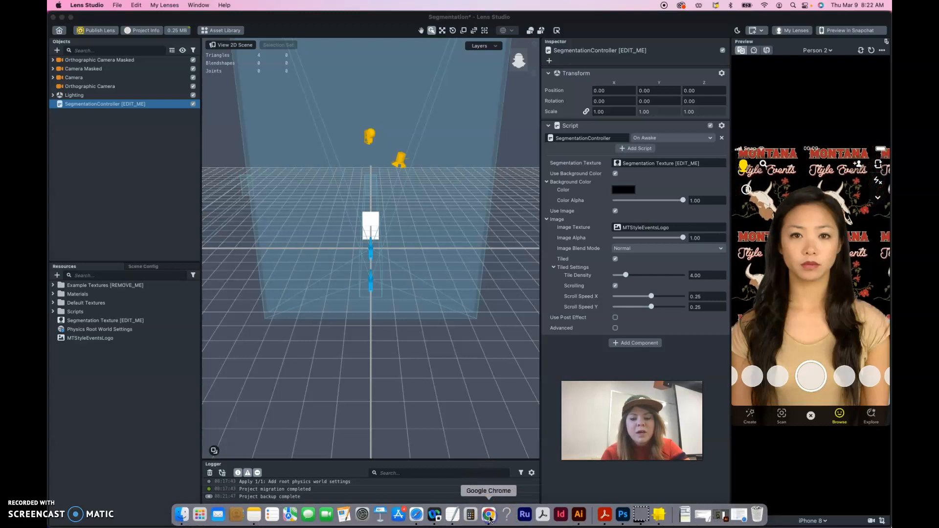
pyautogui.click(529, 403)
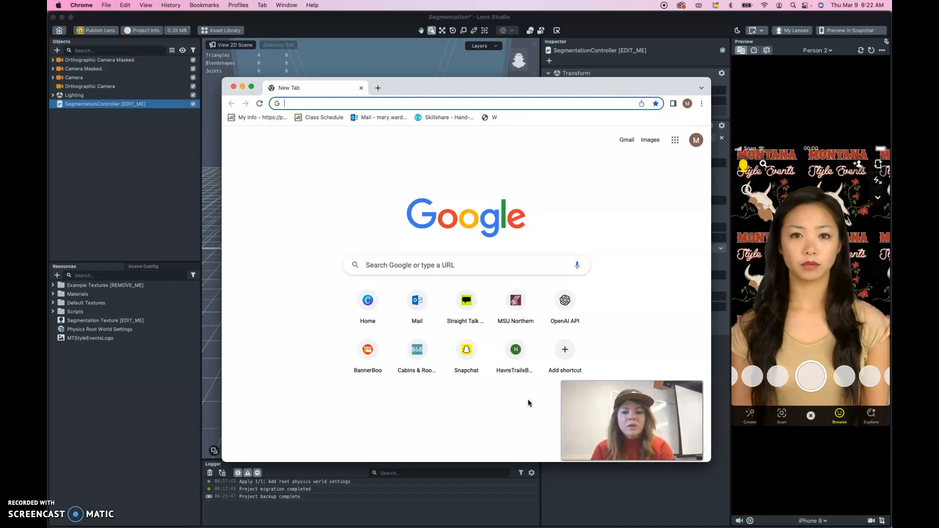
pyautogui.click(467, 374)
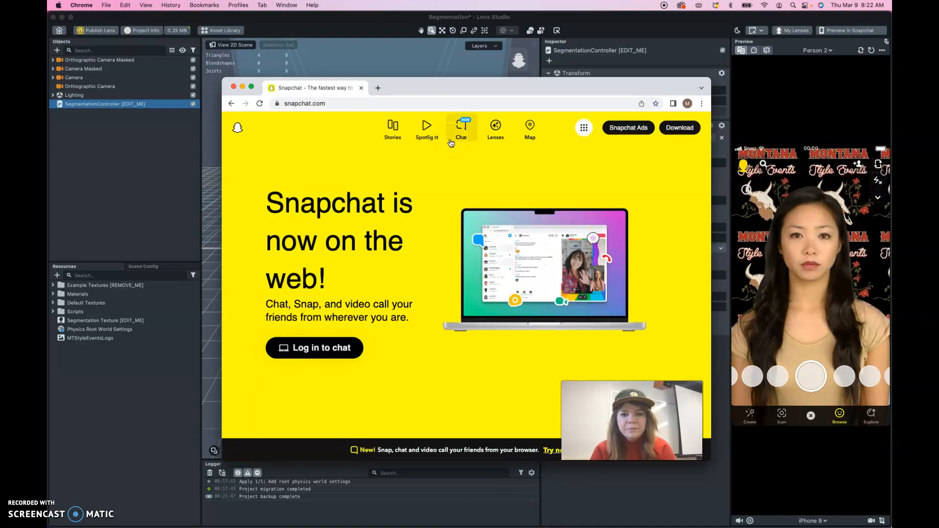
pyautogui.click(496, 135)
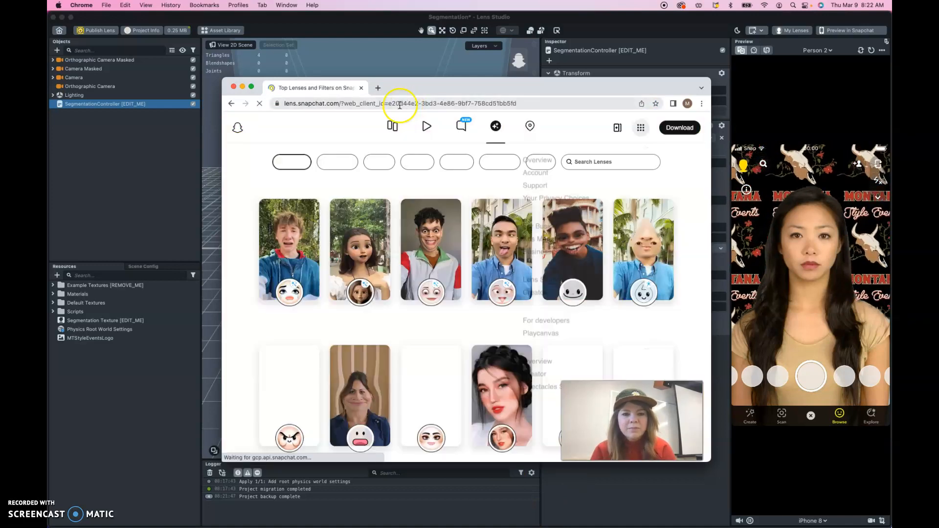
# Step: Search the web for "snapchat my lenses" and open the My Lenses site from the results
pyautogui.click(405, 103)
pyautogui.write('snapchat my ')
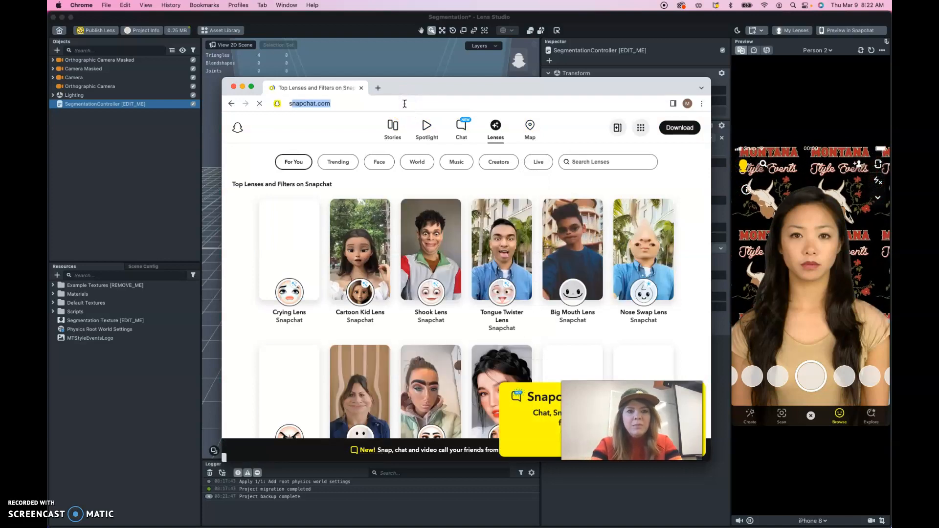
pyautogui.write('lens')
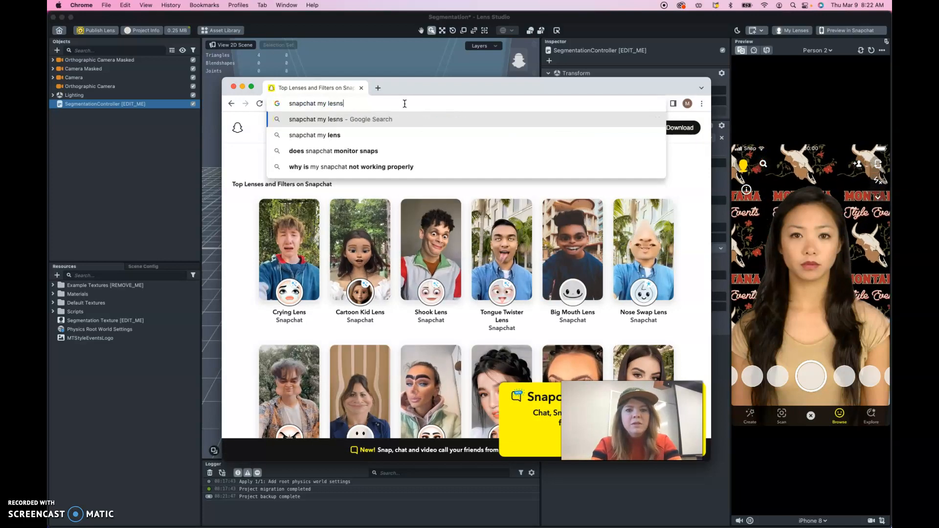
pyautogui.write('es')
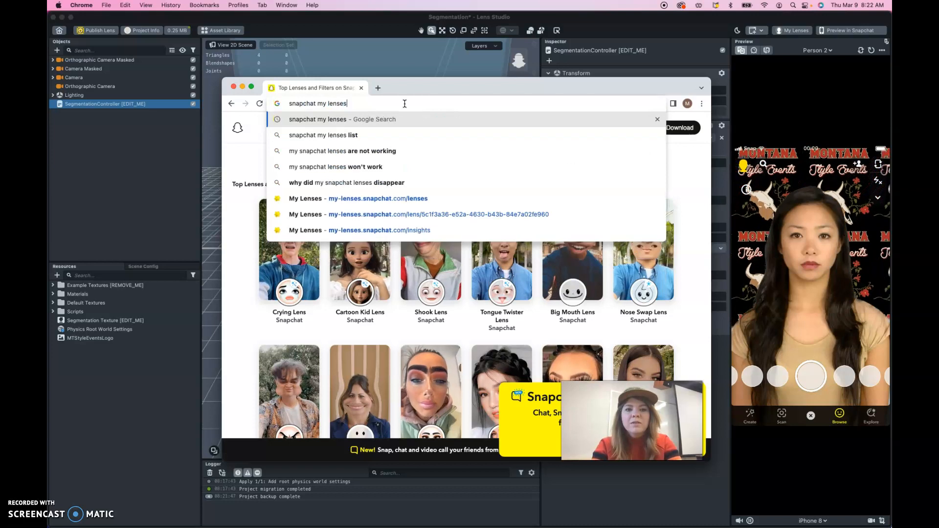
pyautogui.press('Return')
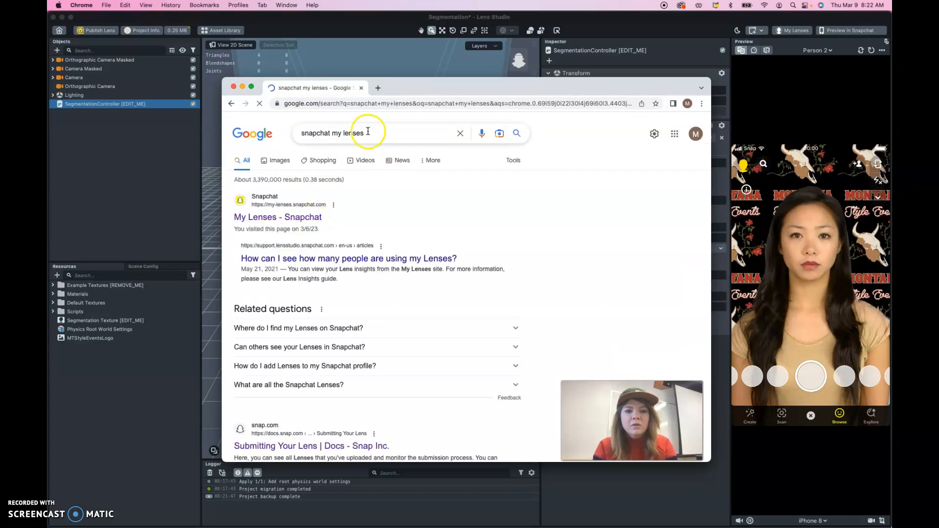
pyautogui.click(368, 132)
pyautogui.click(256, 218)
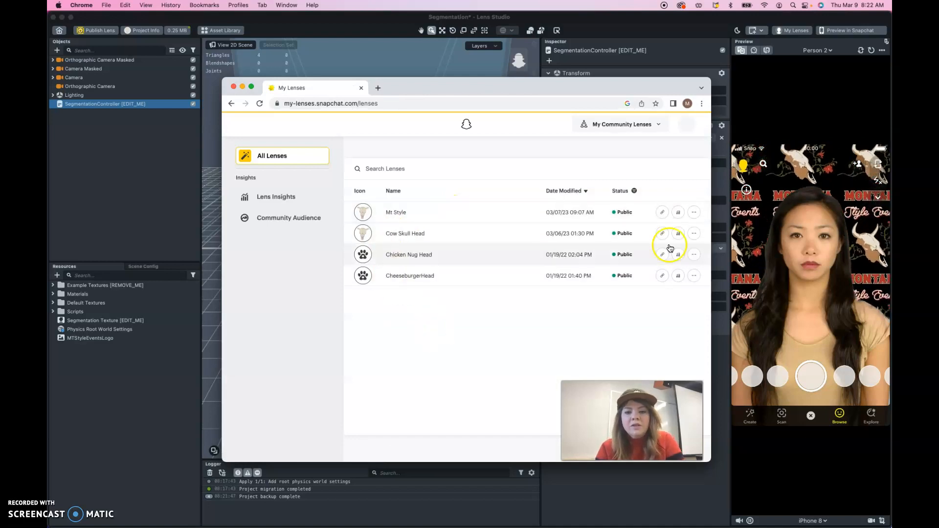
# Step: Widen the browser window and open the details of the Chicken Nug Head lens
pyautogui.moveTo(711, 265); pyautogui.dragTo(825, 265)
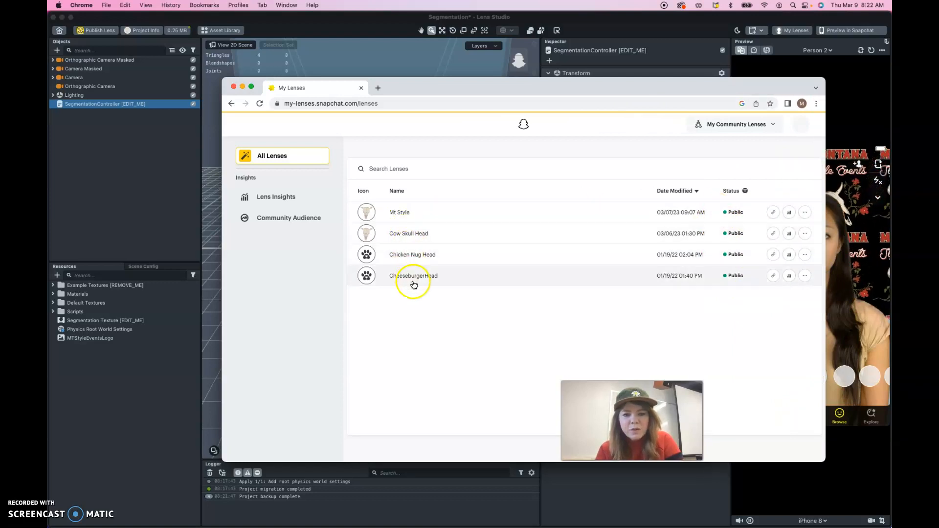
pyautogui.click(414, 260)
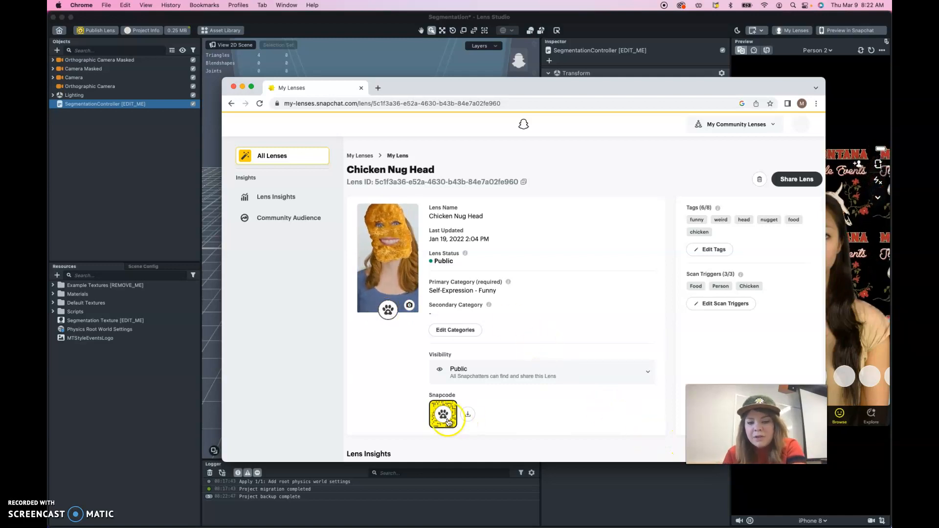
pyautogui.moveTo(710, 416); pyautogui.dragTo(733, 436)
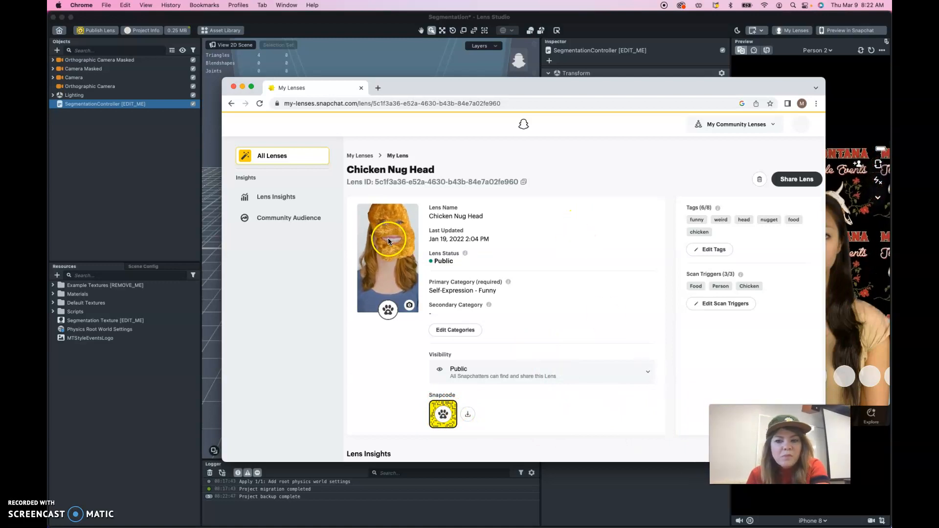
# Step: Examine the Lens Insights audience data for all lenses, including reach, demographics, OS breakdown, top countries and top interests
pyautogui.click(282, 203)
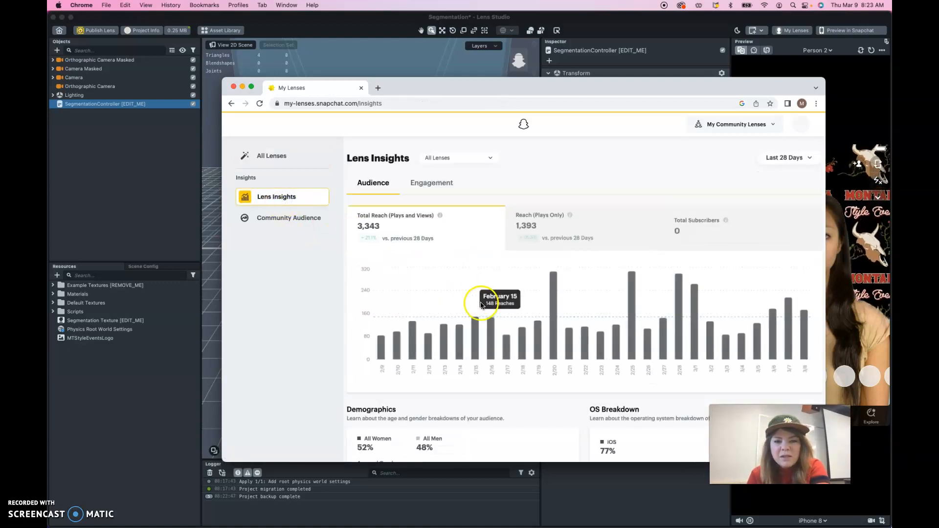
pyautogui.scroll(-3, 481, 306)
pyautogui.scroll(-5, 481, 306)
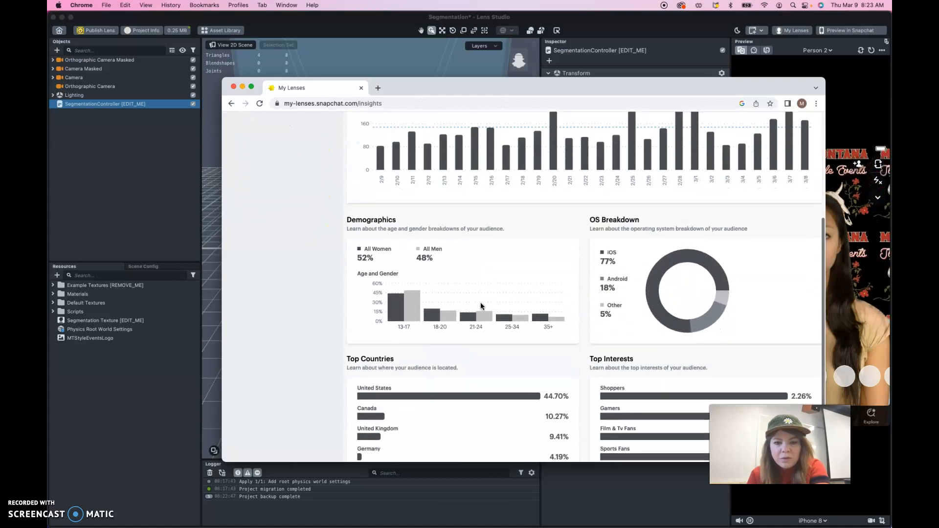
pyautogui.click(422, 239)
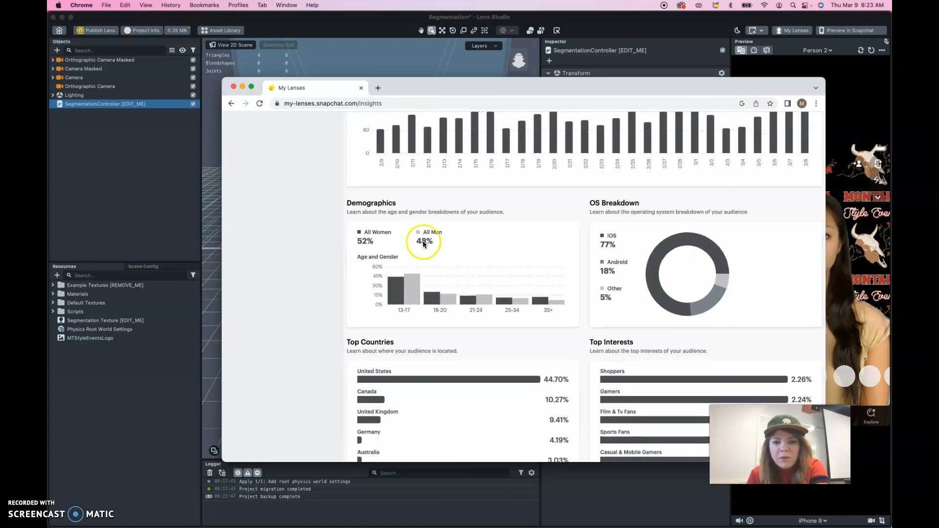
pyautogui.scroll(-1, 573, 337)
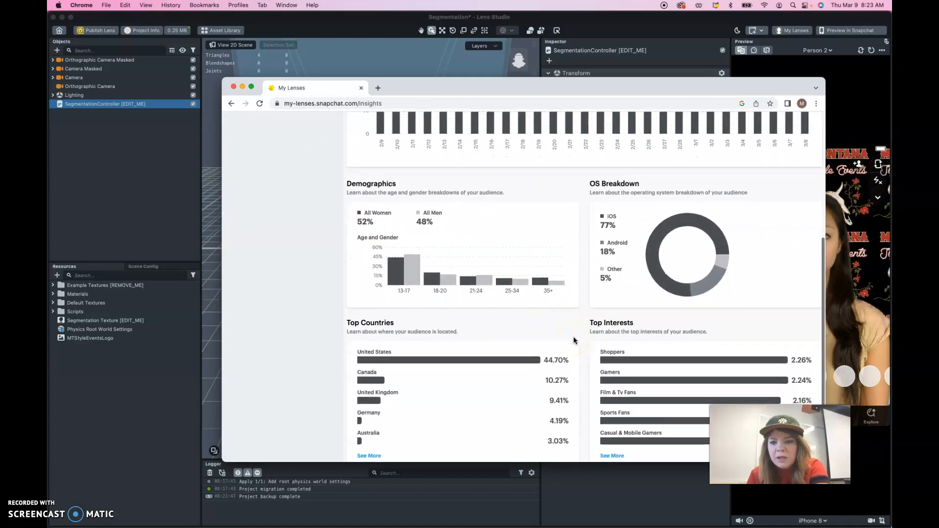
pyautogui.scroll(-1, 573, 336)
pyautogui.click(611, 205)
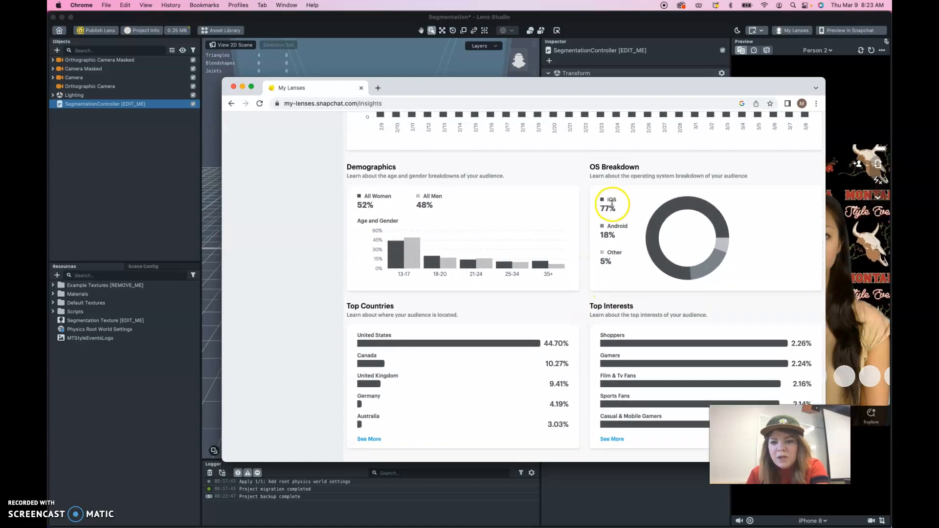
pyautogui.scroll(-1, 577, 344)
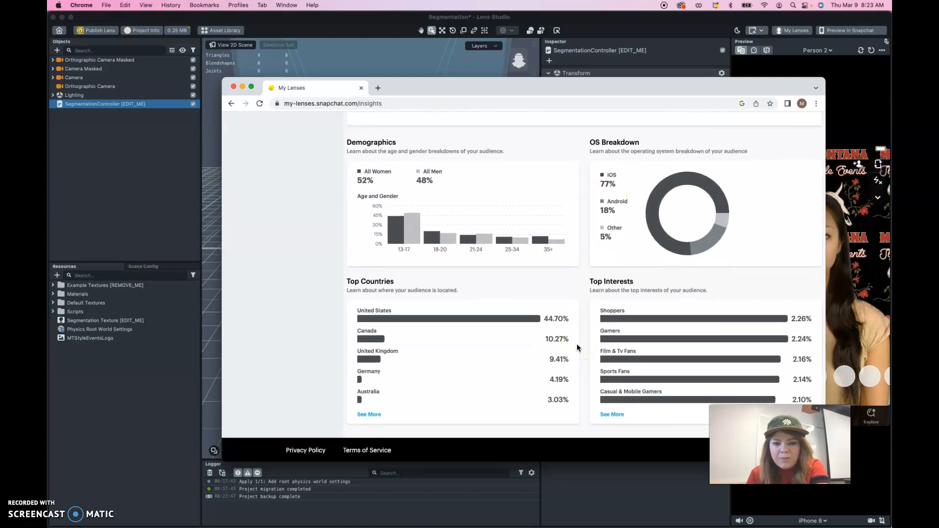
pyautogui.scroll(10, 577, 345)
pyautogui.click(542, 248)
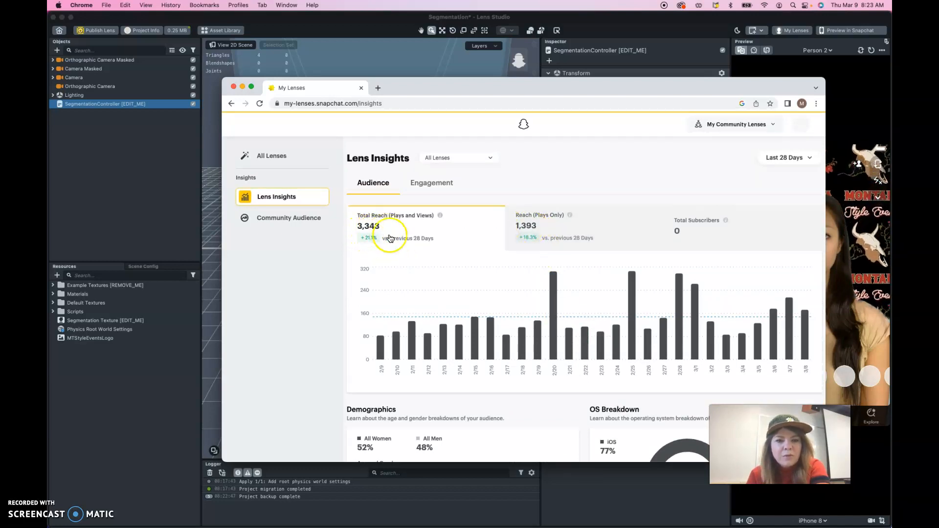
# Step: Set the Lens Insights date range to All Time
pyautogui.click(785, 158)
pyautogui.click(764, 207)
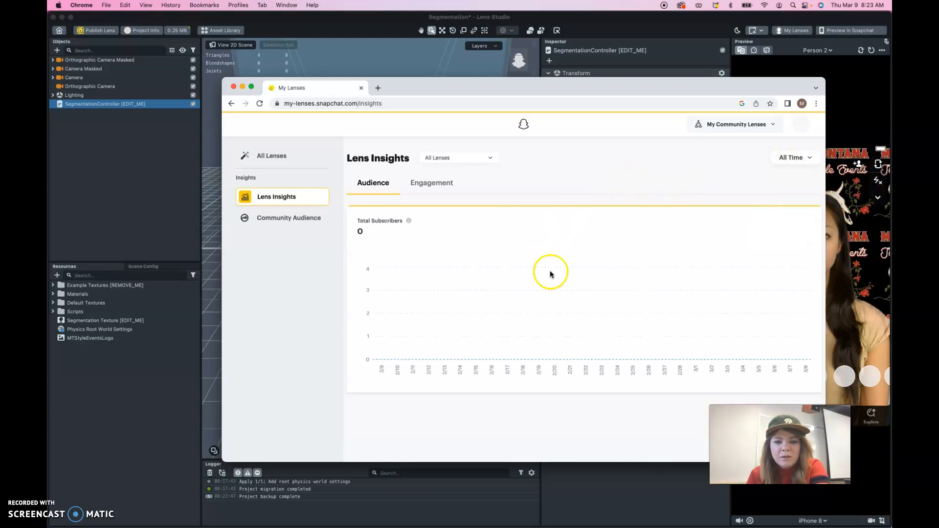
pyautogui.moveTo(569, 302)
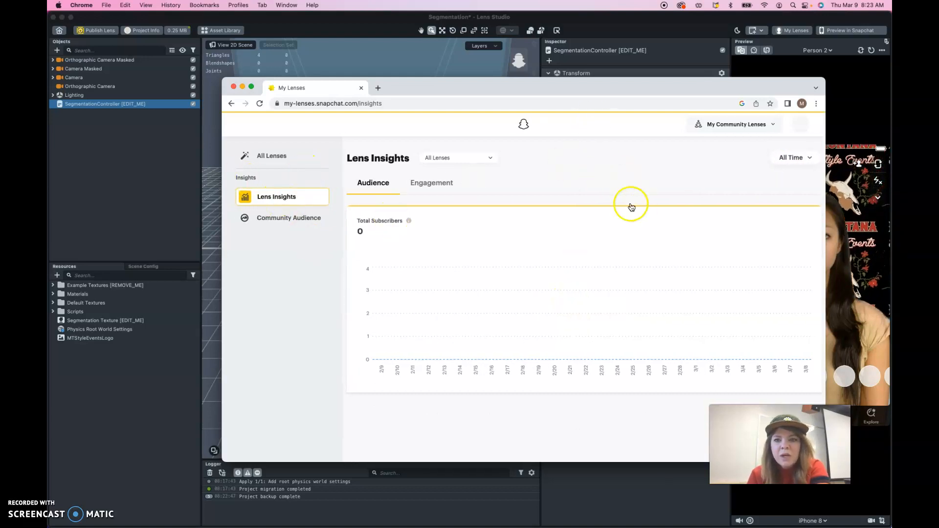
# Step: Select the full web address of the Lens Insights page
pyautogui.click(594, 104)
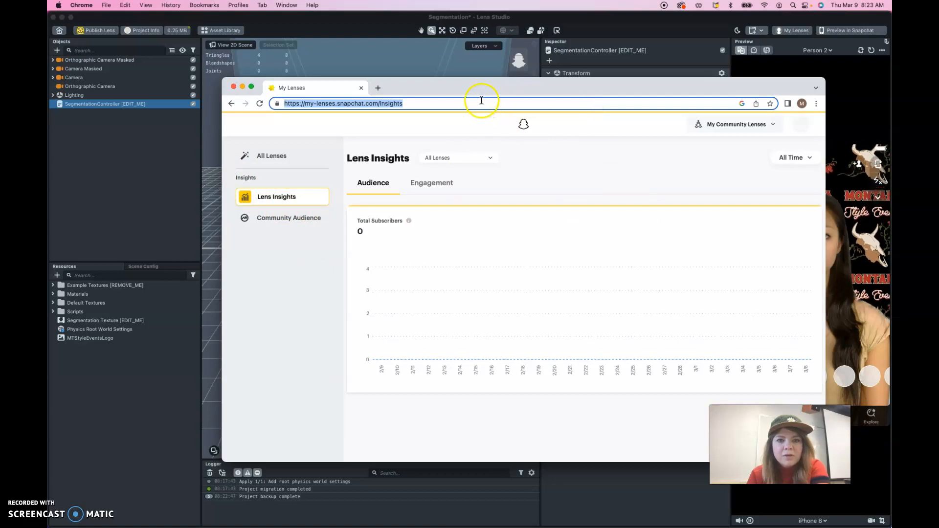
pyautogui.tripleClick(423, 106)
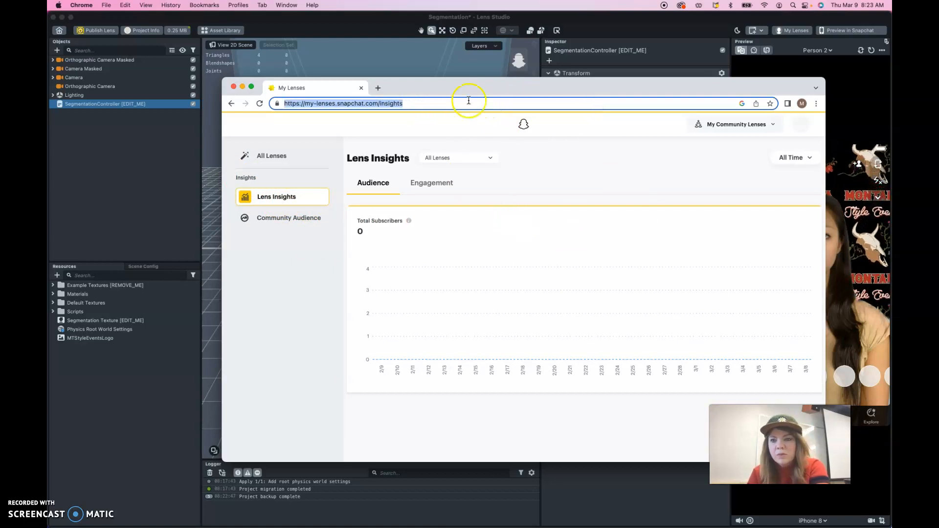